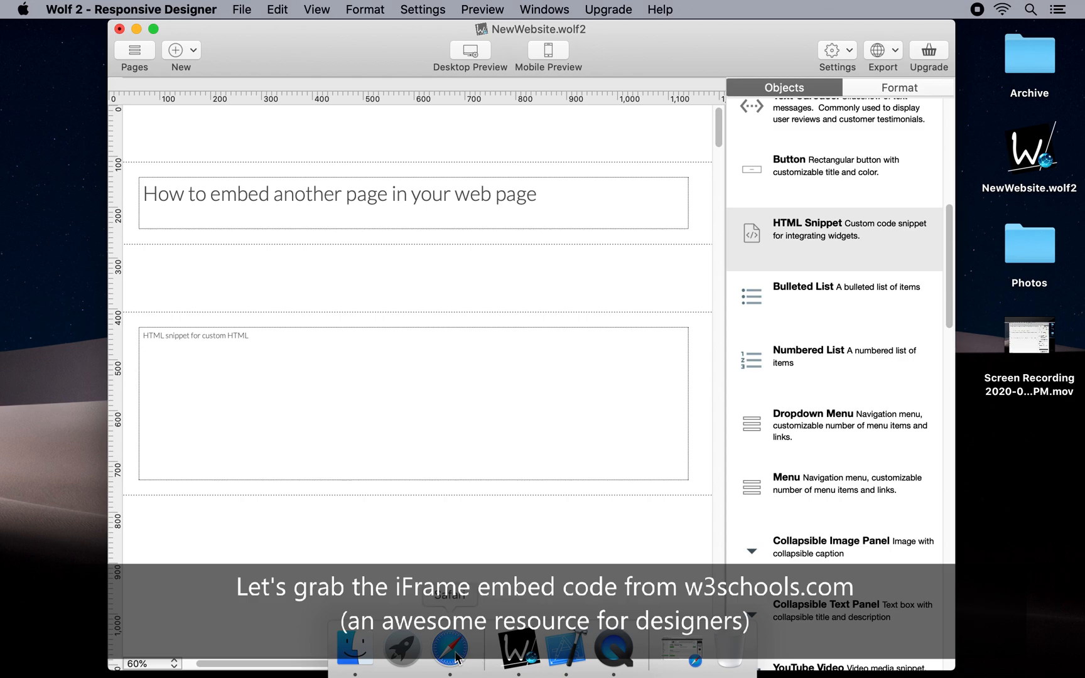
# Step: Switch to Safari and copy the borderless iframe code from the More Examples section of the w3schools iframe tag page
pyautogui.click(681, 649)
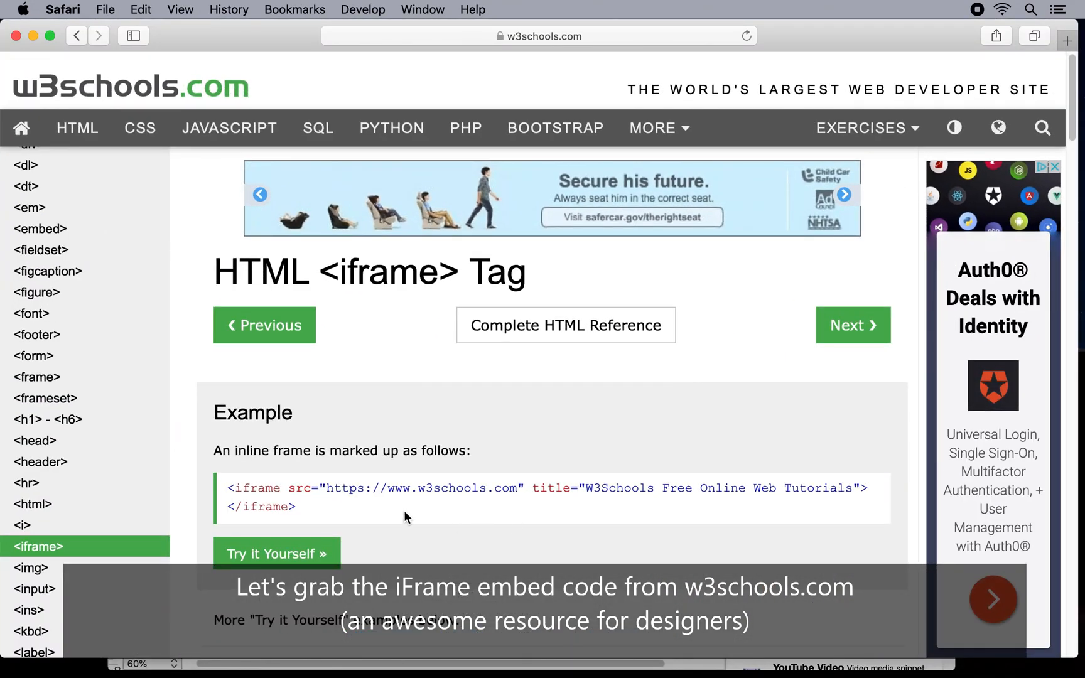
pyautogui.scroll(-2, 404, 512)
pyautogui.scroll(-8, 403, 516)
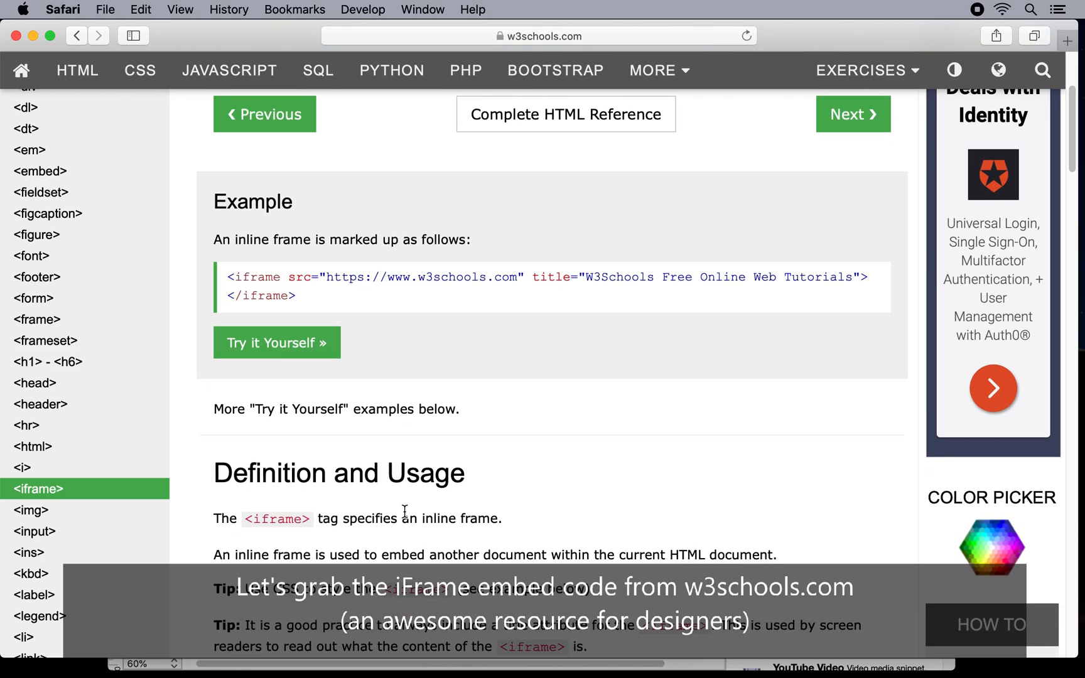
pyautogui.scroll(-9, 404, 511)
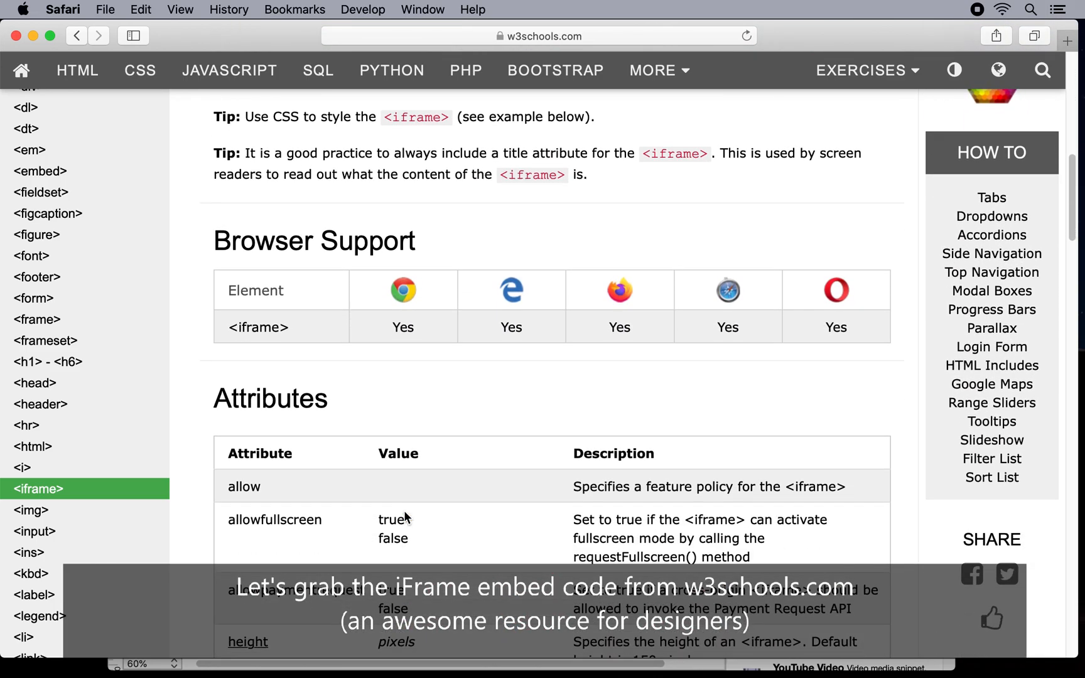
pyautogui.scroll(-15, 404, 513)
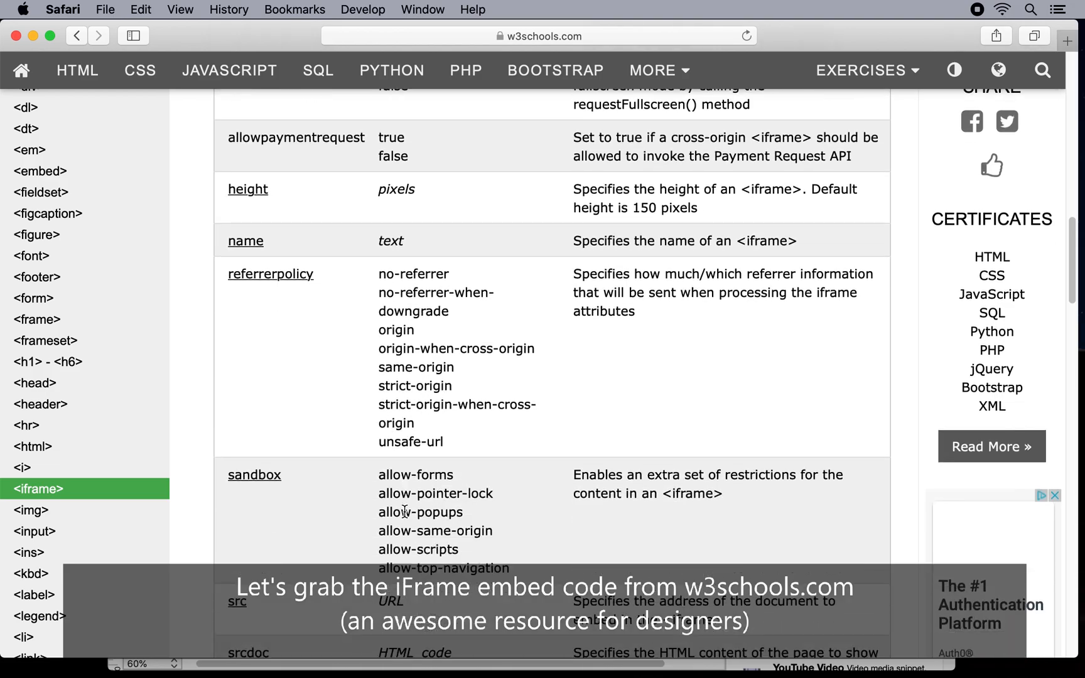
pyautogui.scroll(-15, 404, 511)
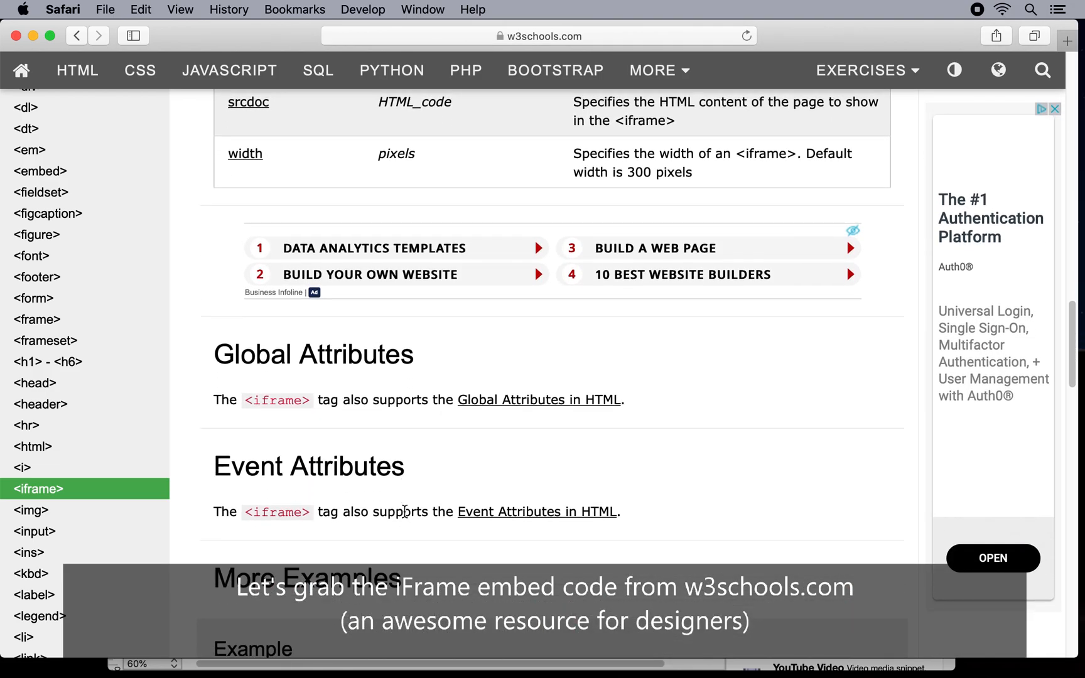
pyautogui.scroll(-5, 404, 510)
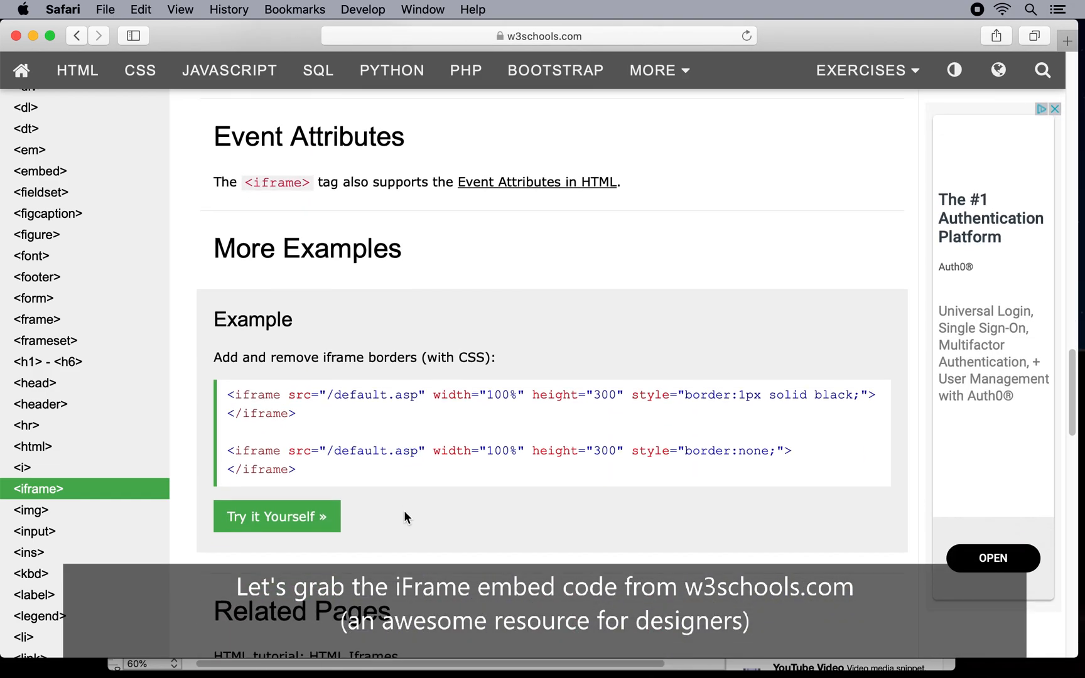
pyautogui.scroll(-2, 405, 516)
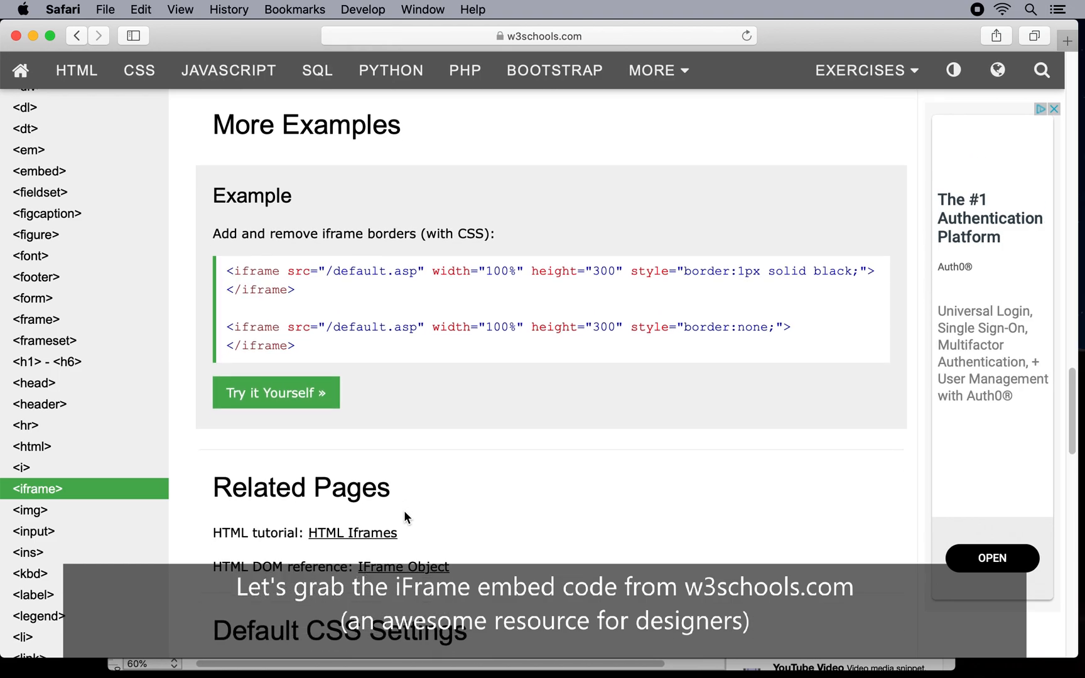
pyautogui.moveTo(297, 343); pyautogui.dragTo(230, 331)
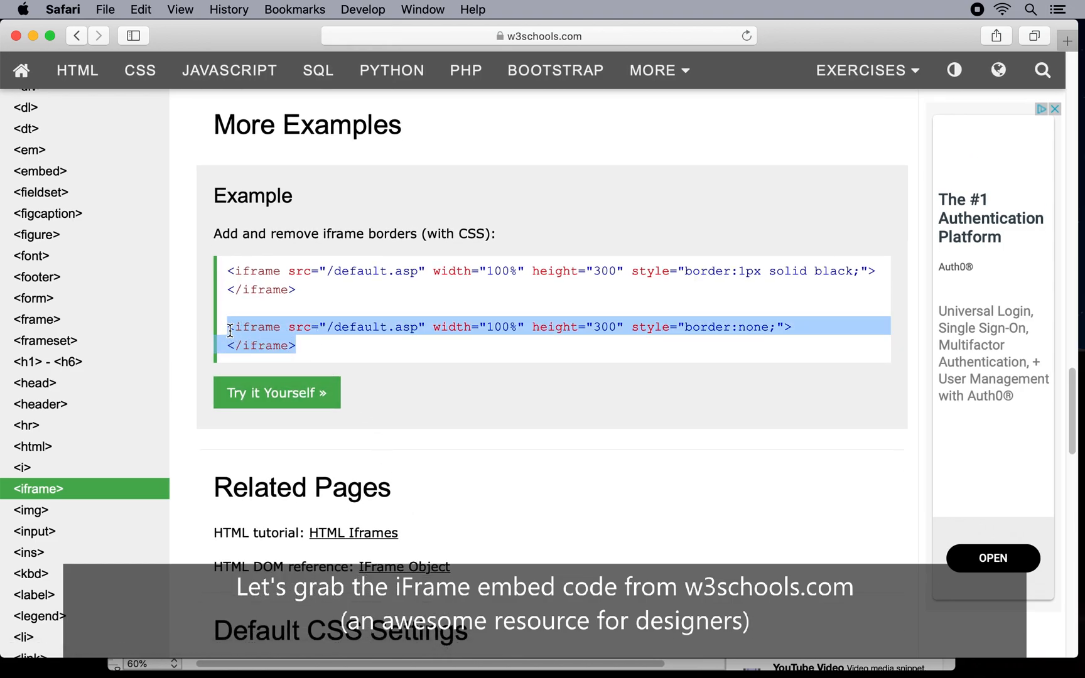
pyautogui.rightClick(230, 330)
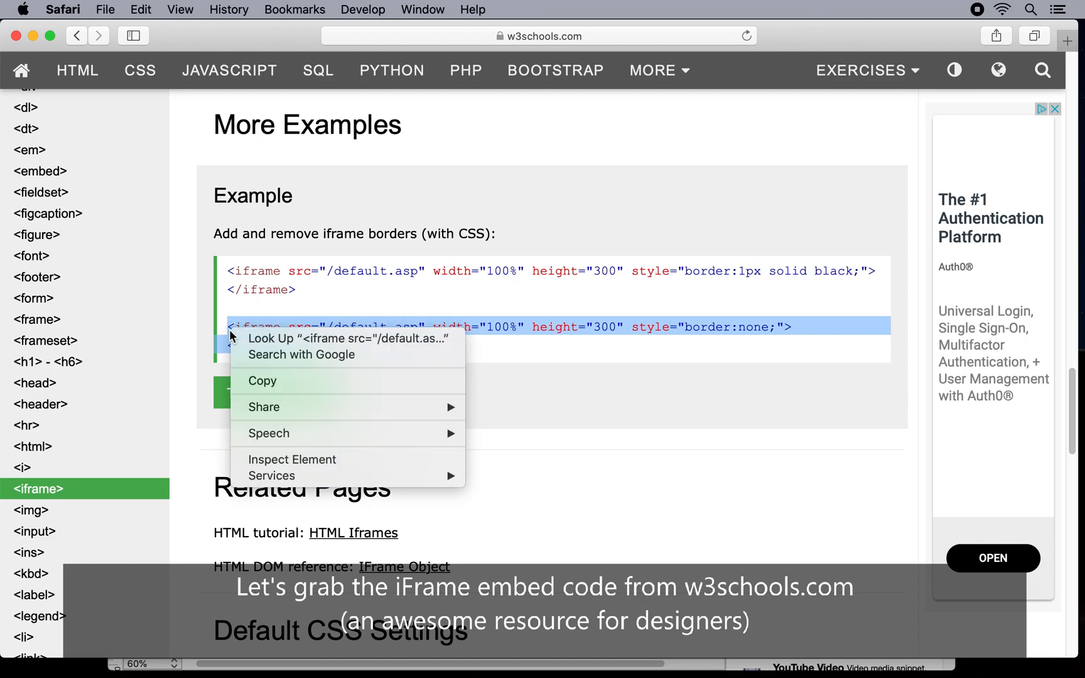
pyautogui.click(256, 379)
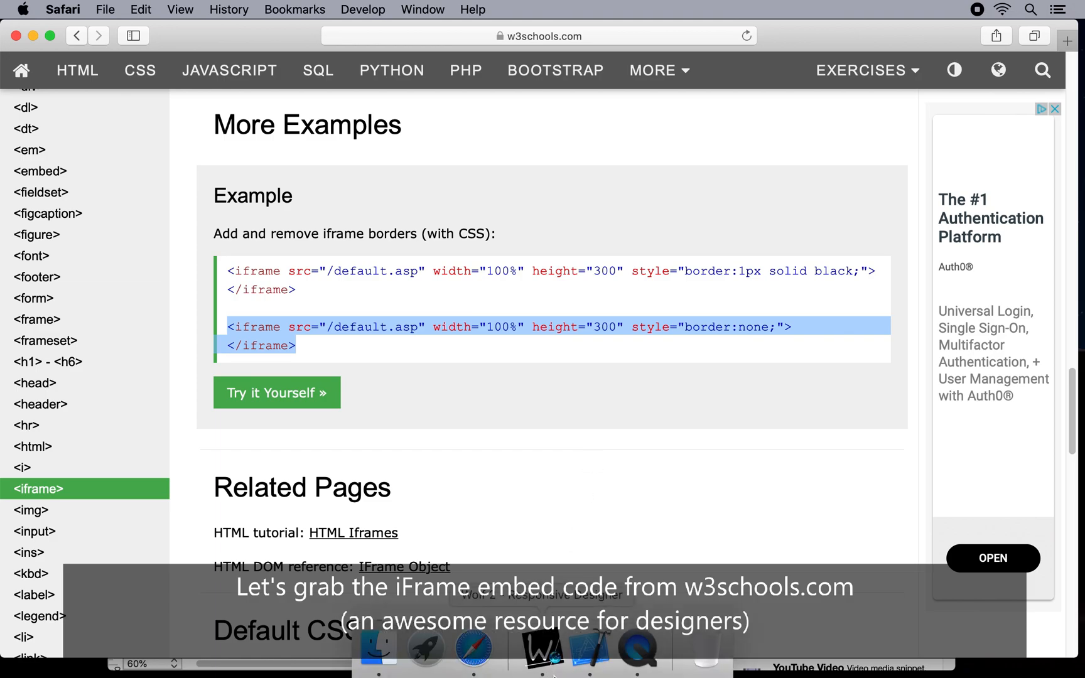
# Step: Switch to Wolf 2, open the HTML snippet in the Code Editor and enlarge the editor's font size to the maximum
pyautogui.click(552, 656)
pyautogui.click(379, 357)
pyautogui.rightClick(379, 359)
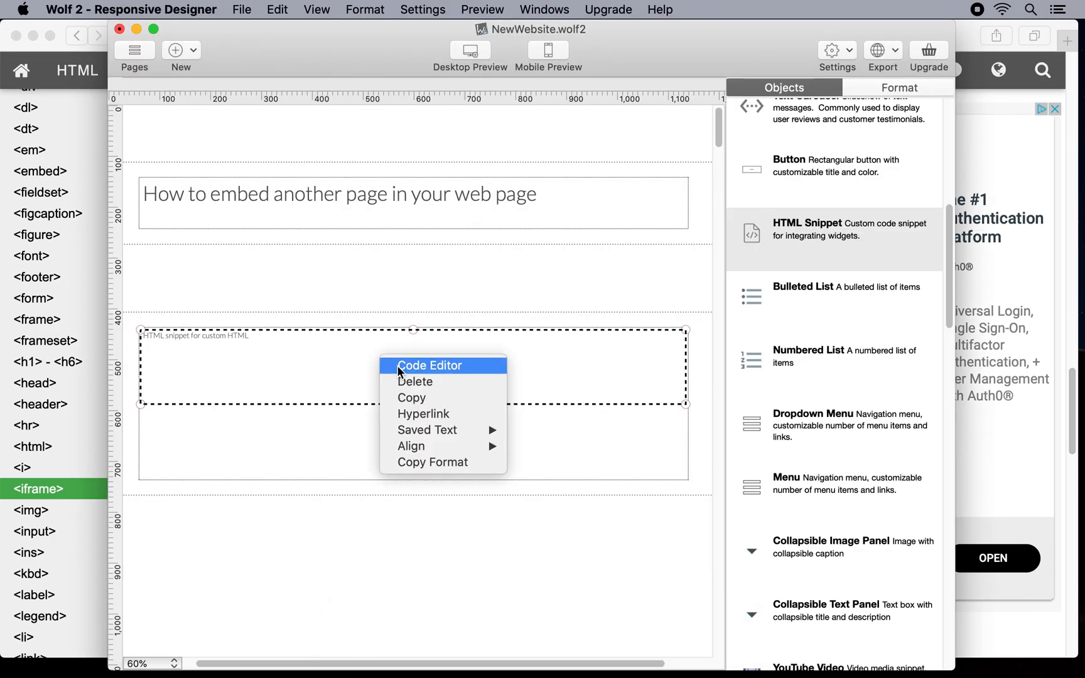
pyautogui.click(399, 365)
pyautogui.moveTo(288, 451); pyautogui.dragTo(424, 456)
# Step: Replace the placeholder text "HTML snippet for custom HTML" with the copied iframe code
pyautogui.moveTo(559, 87); pyautogui.dragTo(223, 38)
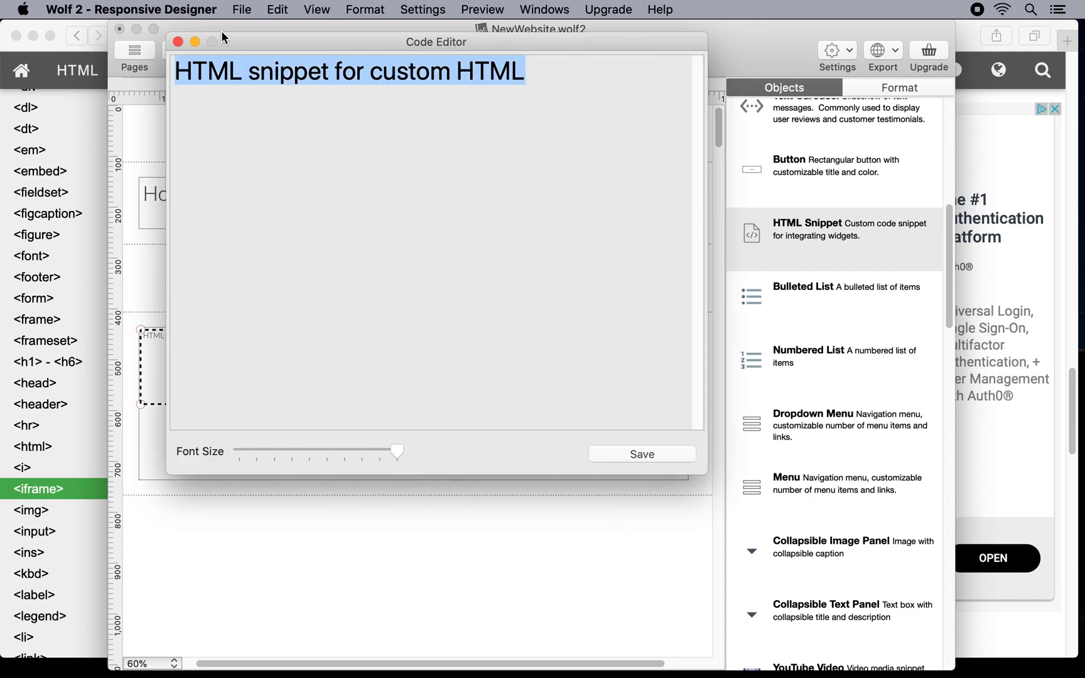
pyautogui.rightClick(227, 71)
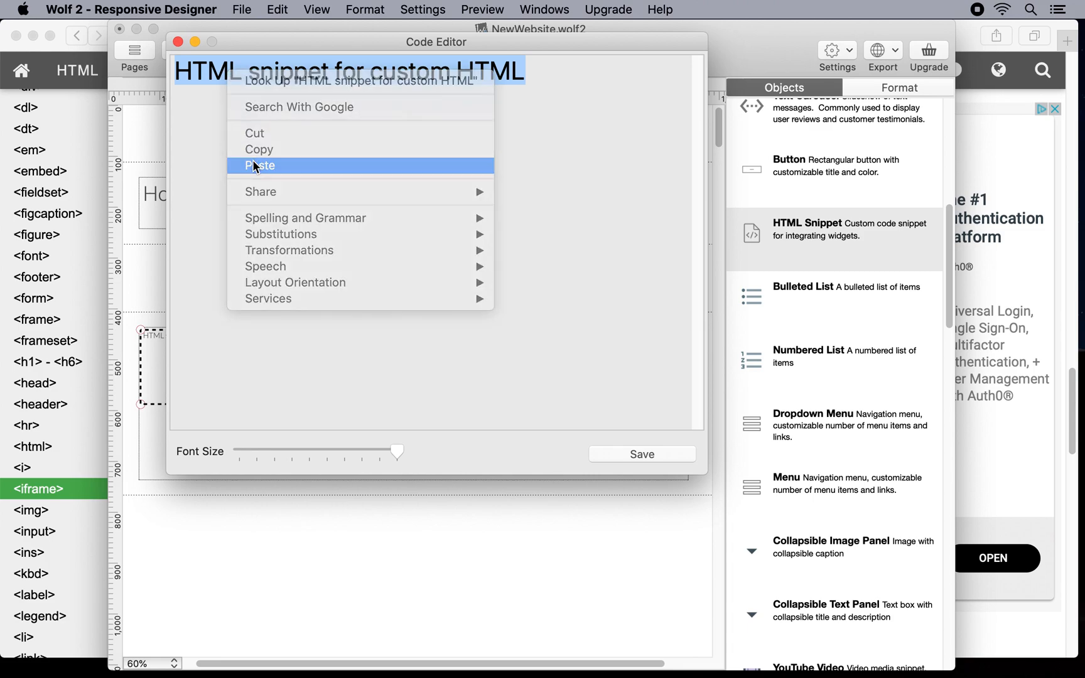
pyautogui.click(256, 165)
pyautogui.click(452, 71)
pyautogui.press('BackSpace')
pyautogui.press('BackSpace')
pyautogui.press('BackSpace')
pyautogui.press('BackSpace')
pyautogui.press('BackSpace')
pyautogui.press('BackSpace')
pyautogui.press('BackSpace')
pyautogui.press('BackSpace')
pyautogui.press('BackSpace')
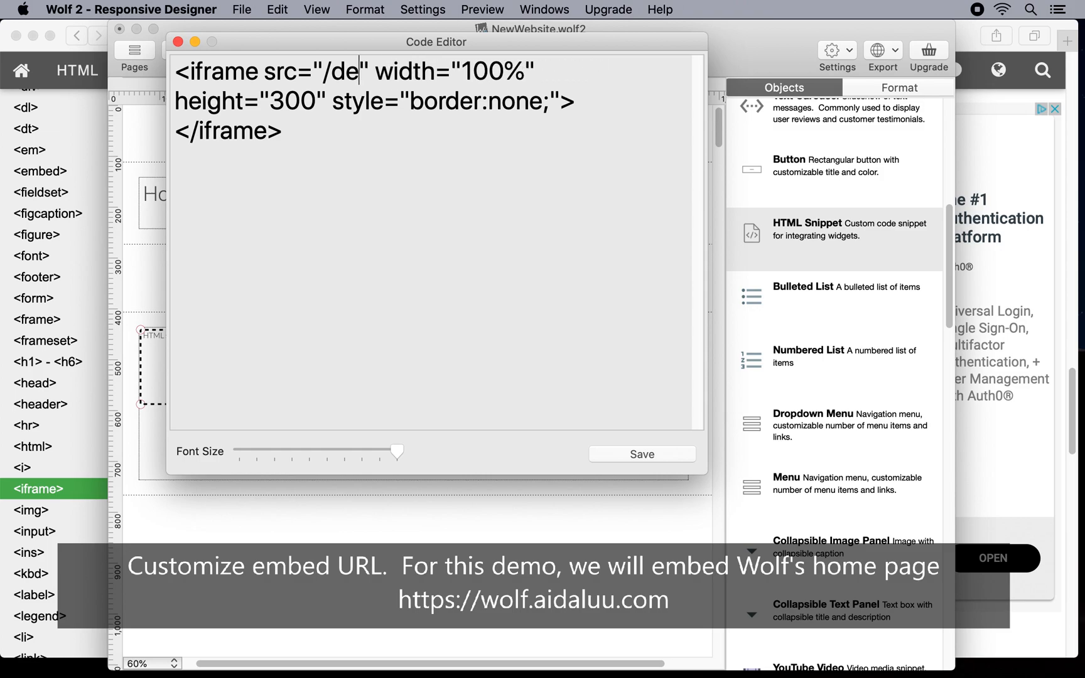
pyautogui.press('BackSpace')
pyautogui.press('BackSpace')
pyautogui.press('BackSpace')
pyautogui.write('https://wo')
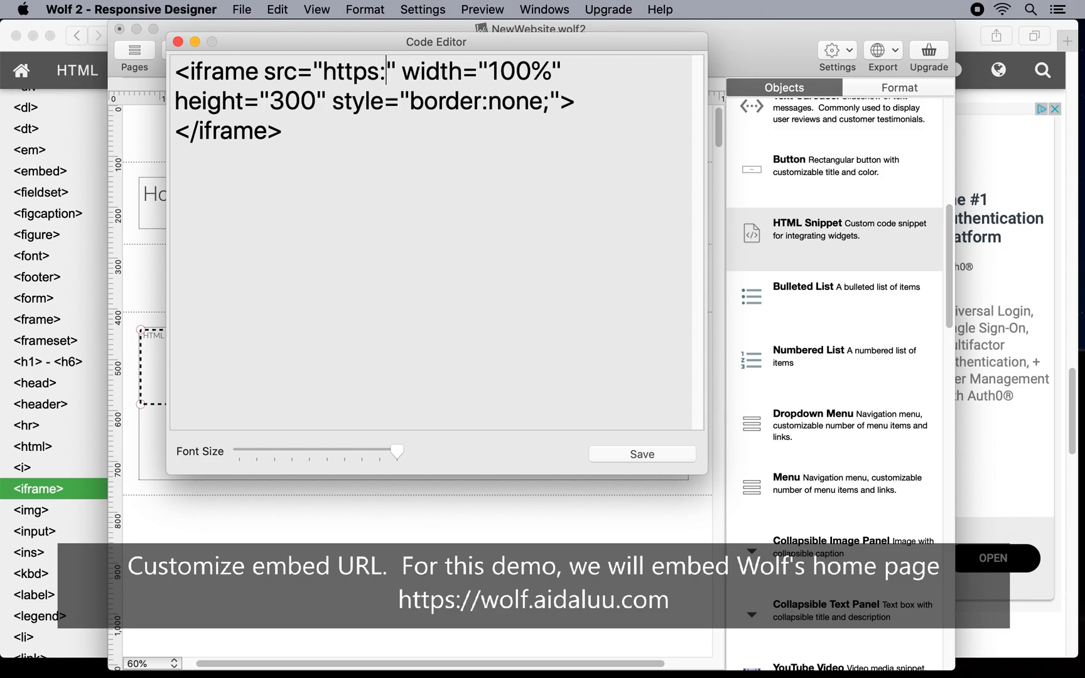
pyautogui.write('lf.aidaluu.com')
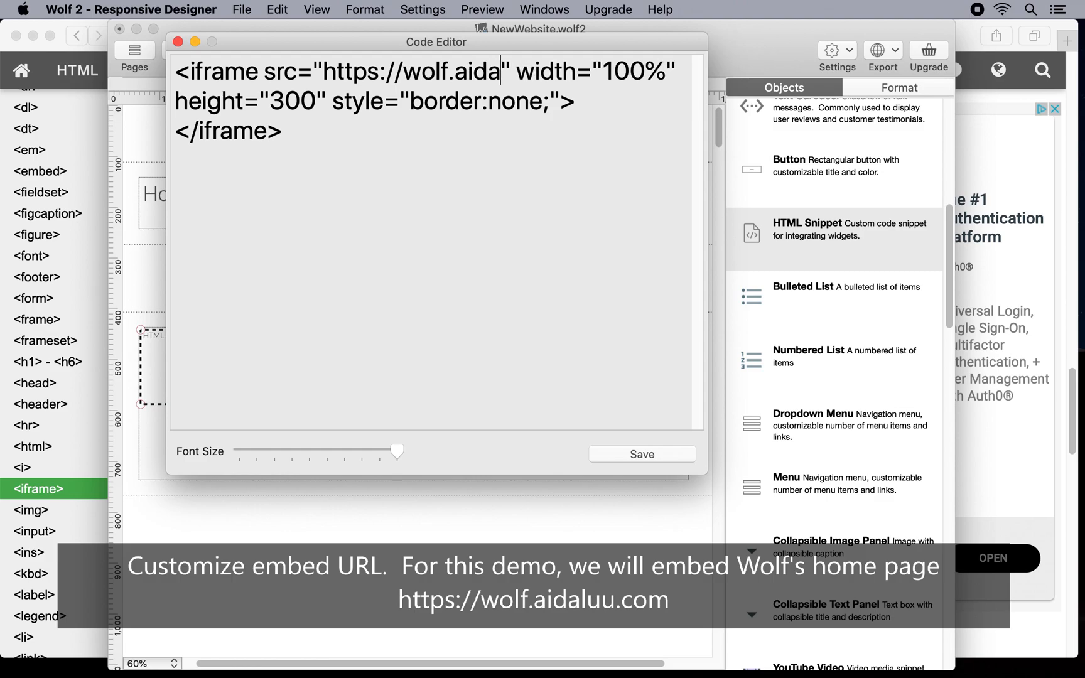
# Step: Set the iframe's width to 300 and height to 500, and save the snippet code
pyautogui.click(323, 101)
pyautogui.press('BackSpace')
pyautogui.press('BackSpace')
pyautogui.press('BackSpace')
pyautogui.press('BackSpace')
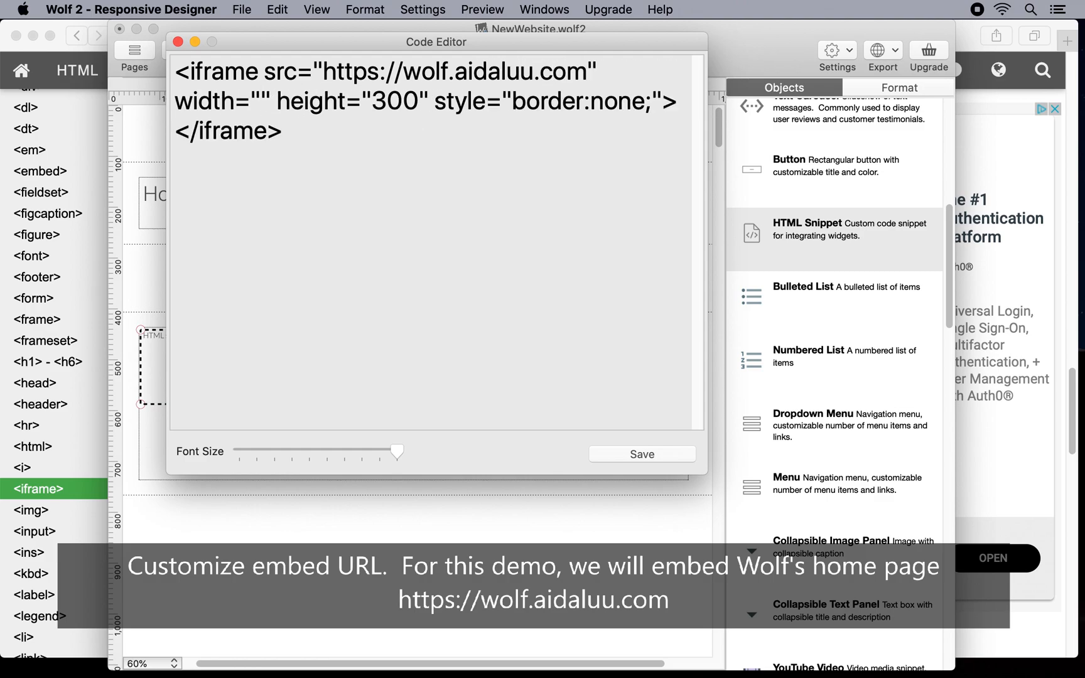
pyautogui.write('300" height="300"')
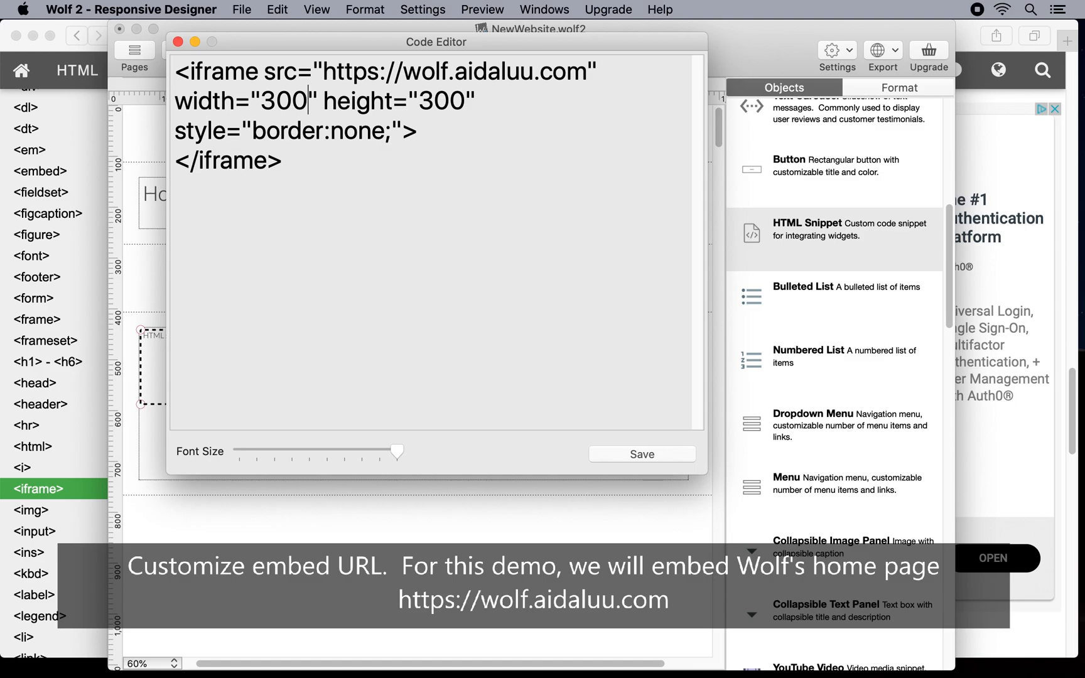
pyautogui.click(440, 107)
pyautogui.press('BackSpace')
pyautogui.write('5')
pyautogui.click(624, 452)
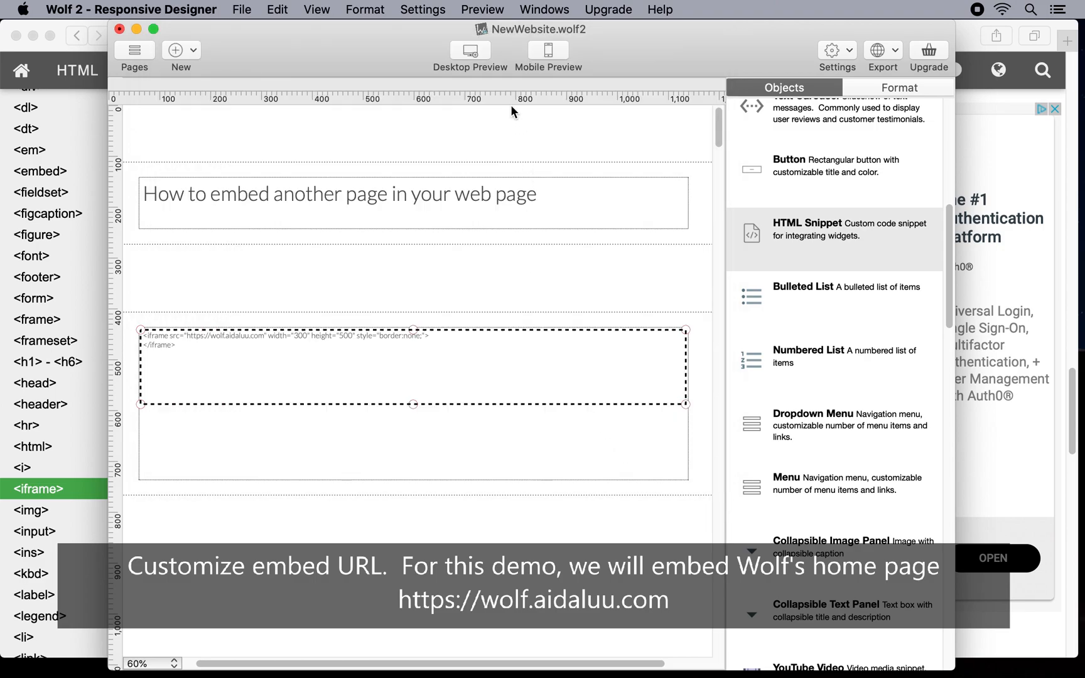
# Step: Preview the page in desktop view and check how the embedded Wolf page and its navigation menu behave
pyautogui.click(470, 52)
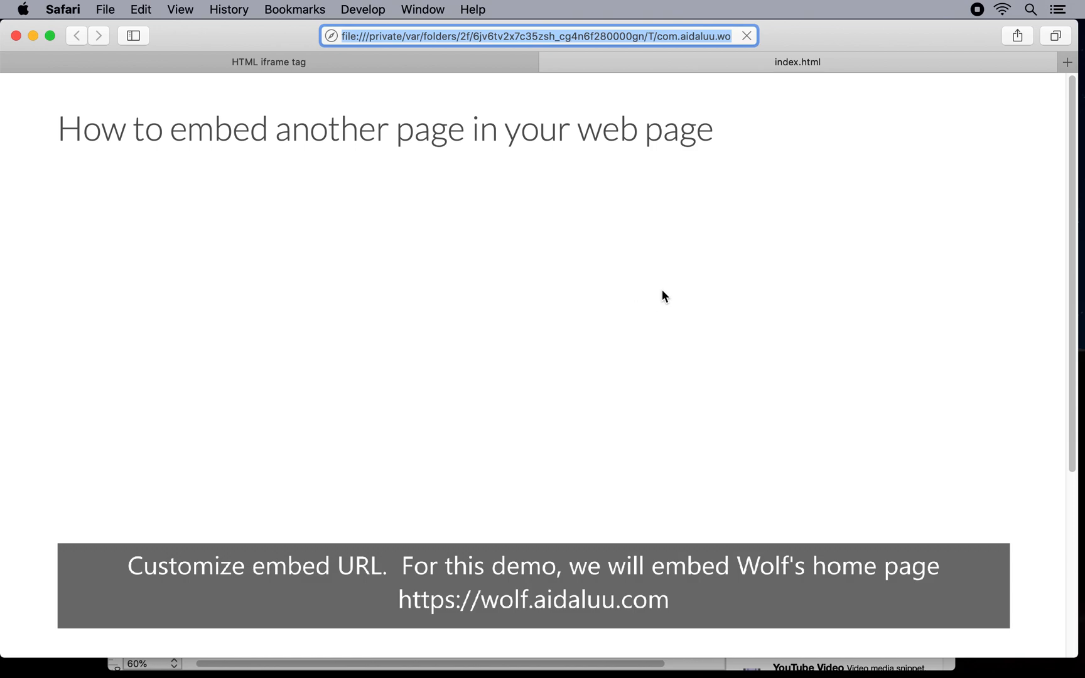
pyautogui.scroll(-5, 959, 343)
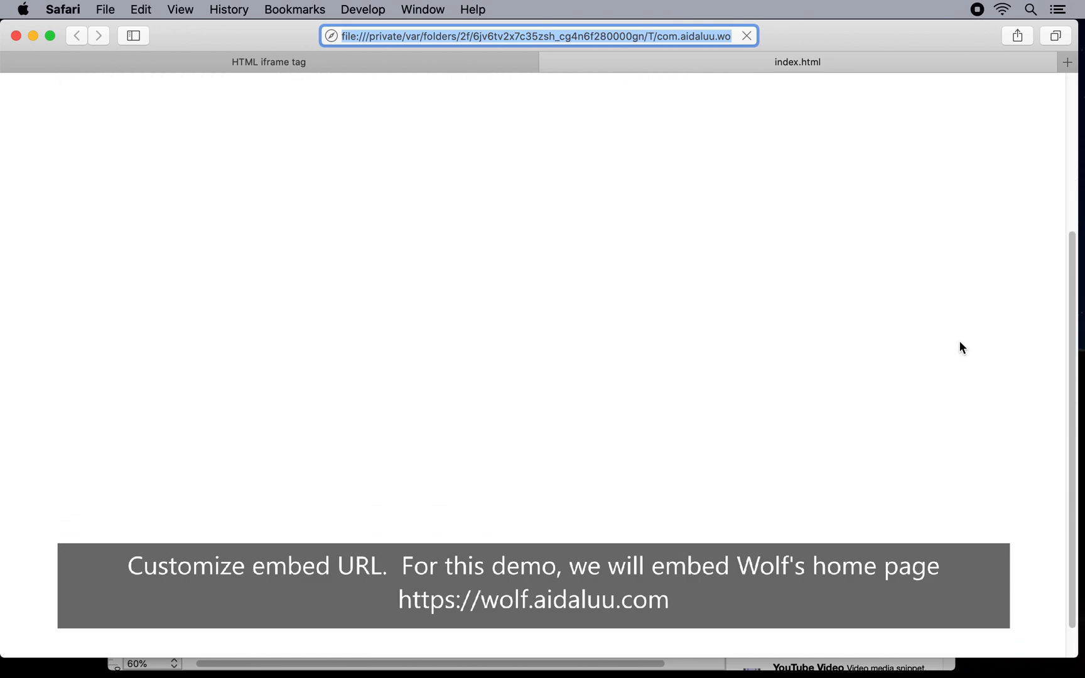
pyautogui.scroll(5, 958, 339)
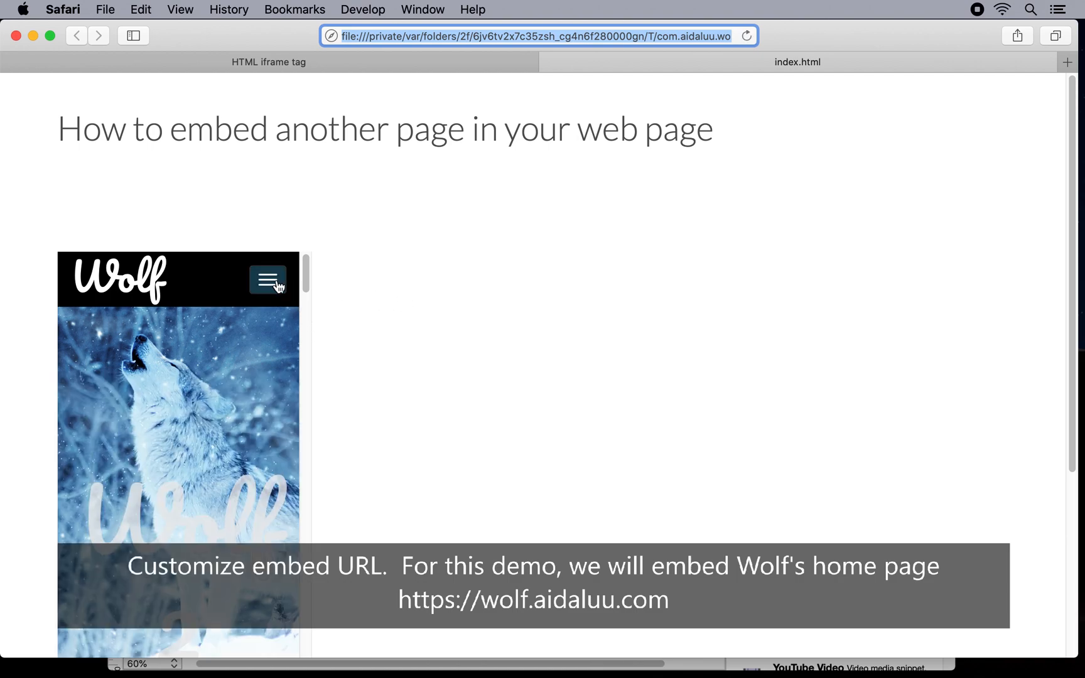
pyautogui.click(277, 280)
pyautogui.click(277, 281)
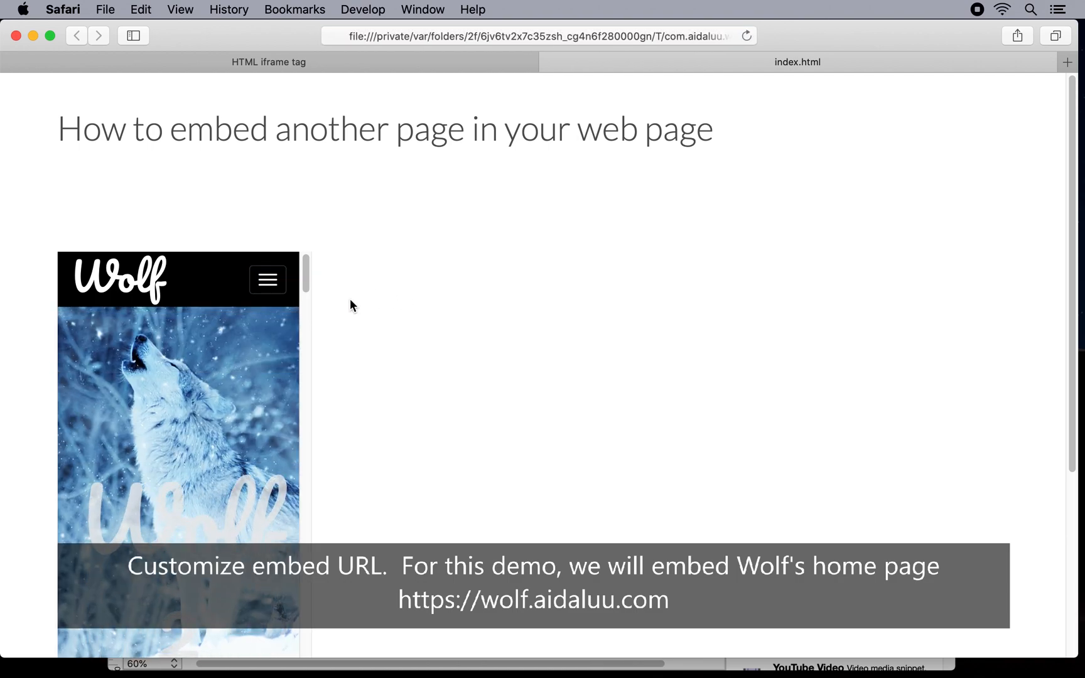
pyautogui.scroll(-5, 350, 305)
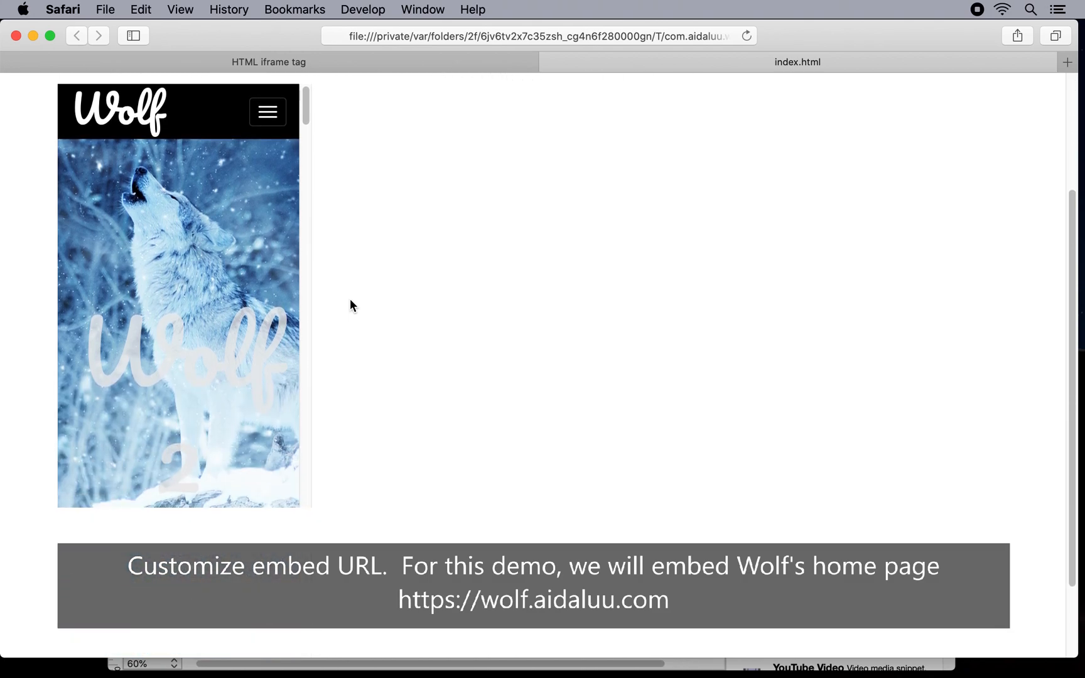
pyautogui.scroll(2, 350, 305)
pyautogui.scroll(3, 350, 305)
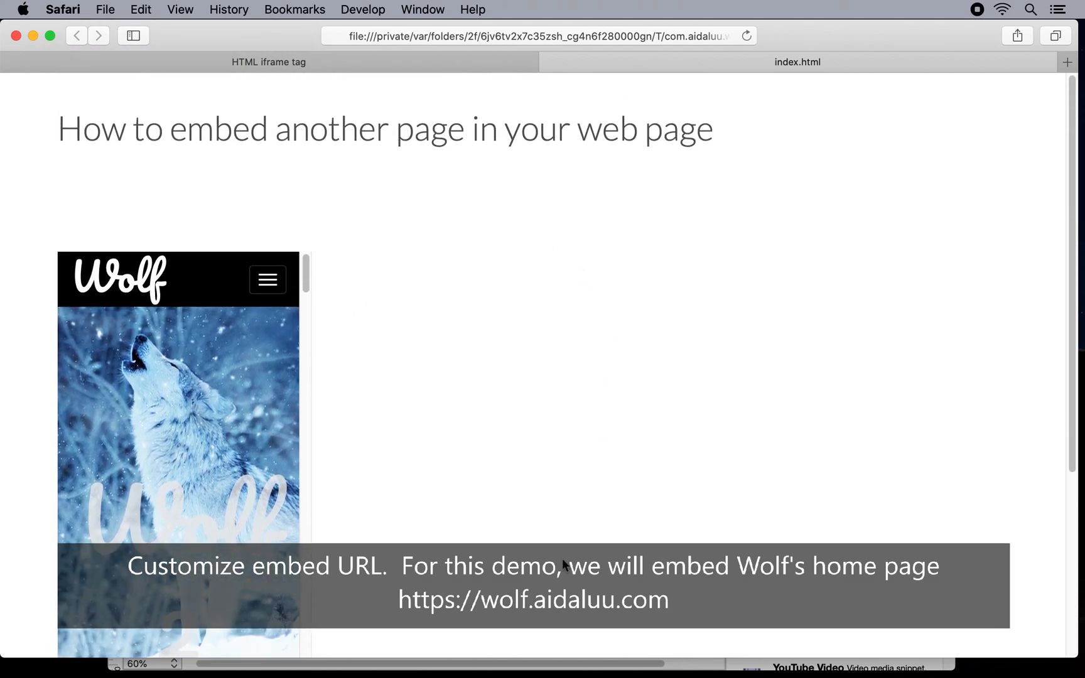
# Step: Switch back to Wolf 2 and move the iframe snippet up about 50 px, closer to the heading
pyautogui.click(553, 656)
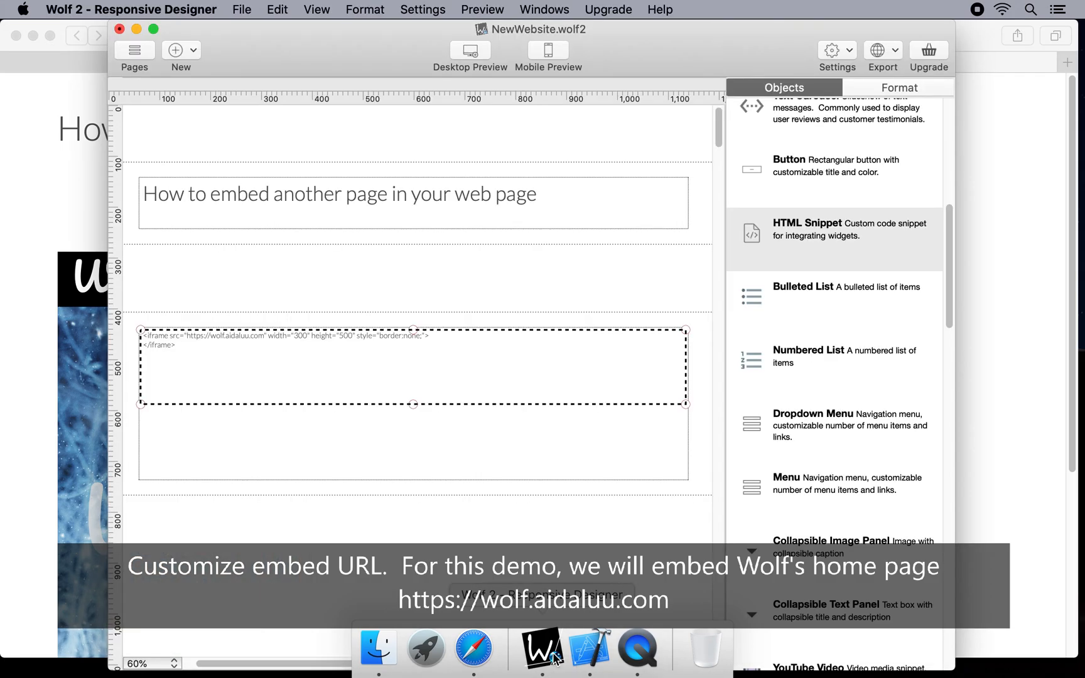
pyautogui.moveTo(554, 486); pyautogui.dragTo(558, 437)
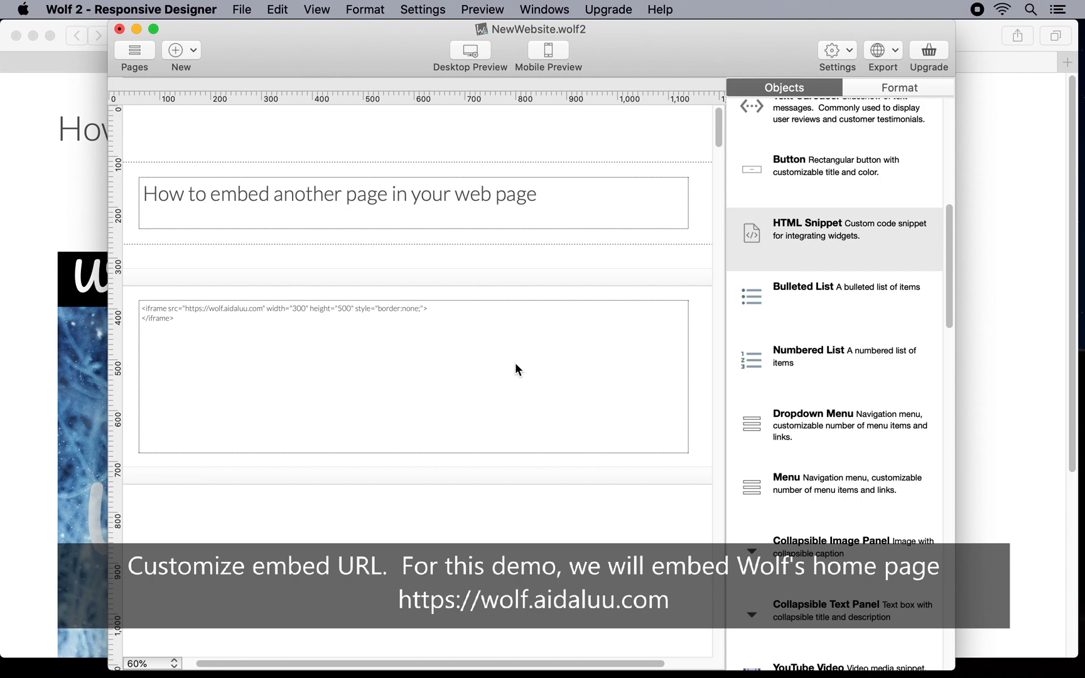
# Step: Reopen the iframe snippet in the Code Editor and set its width to 500
pyautogui.click(464, 320)
pyautogui.rightClick(465, 320)
pyautogui.click(486, 331)
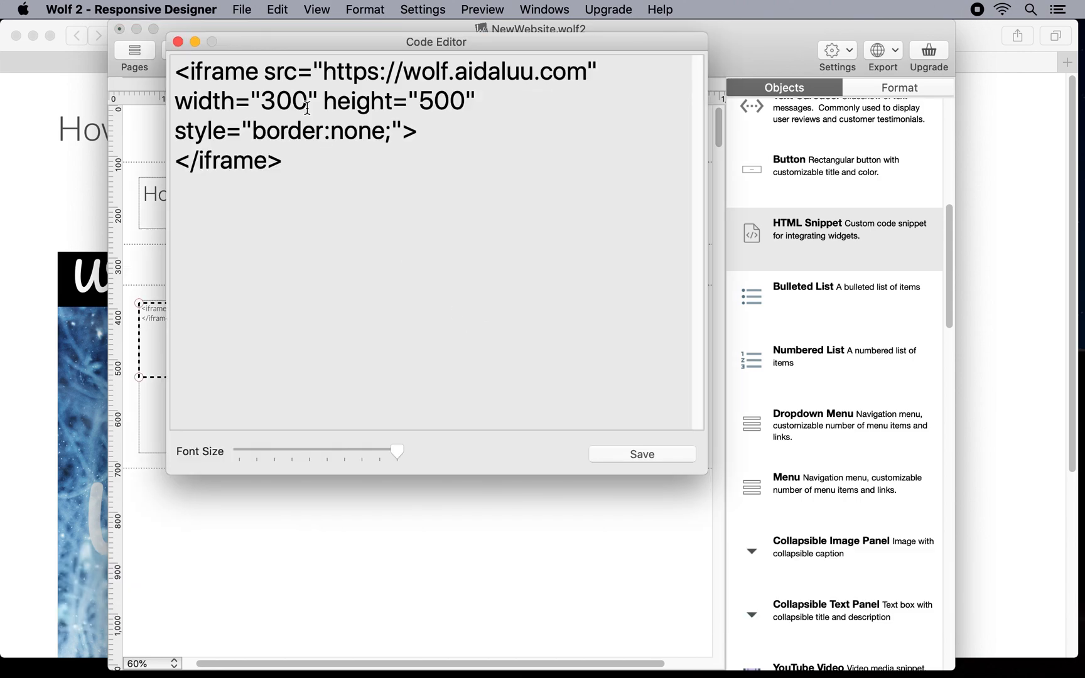
pyautogui.click(277, 101)
pyautogui.press('BackSpace')
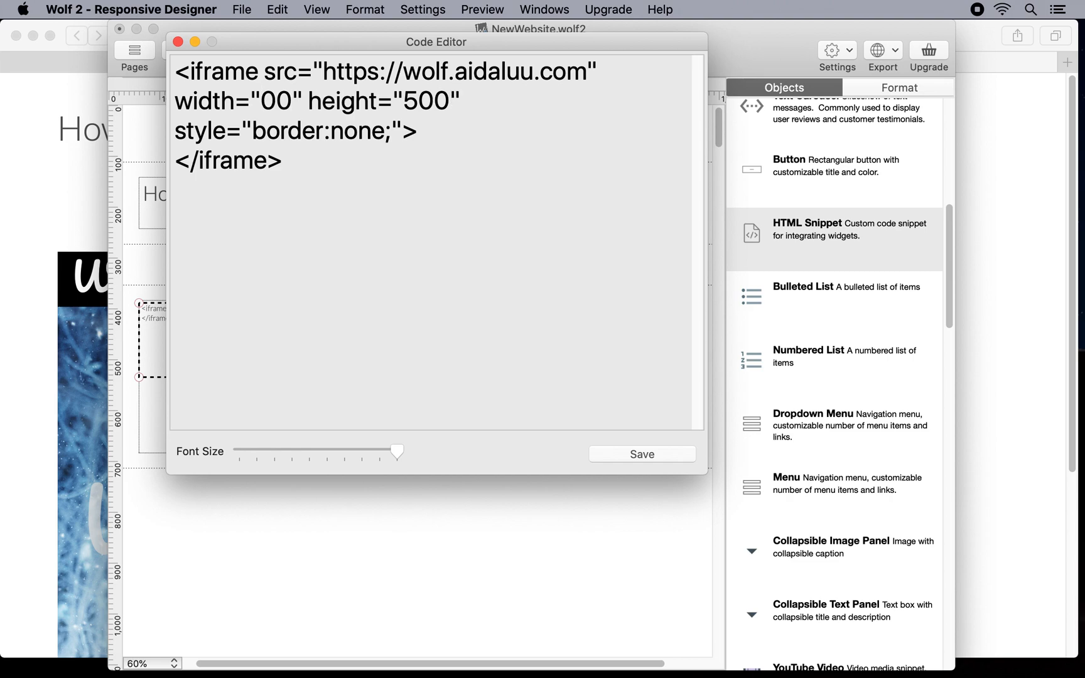
pyautogui.write('5')
# Step: Set the iframe's height to 700 and save the snippet code
pyautogui.press('Right')
pyautogui.press('Right')
pyautogui.press('Right')
pyautogui.press('Right')
pyautogui.press('Right')
pyautogui.press('Right')
pyautogui.press('Right')
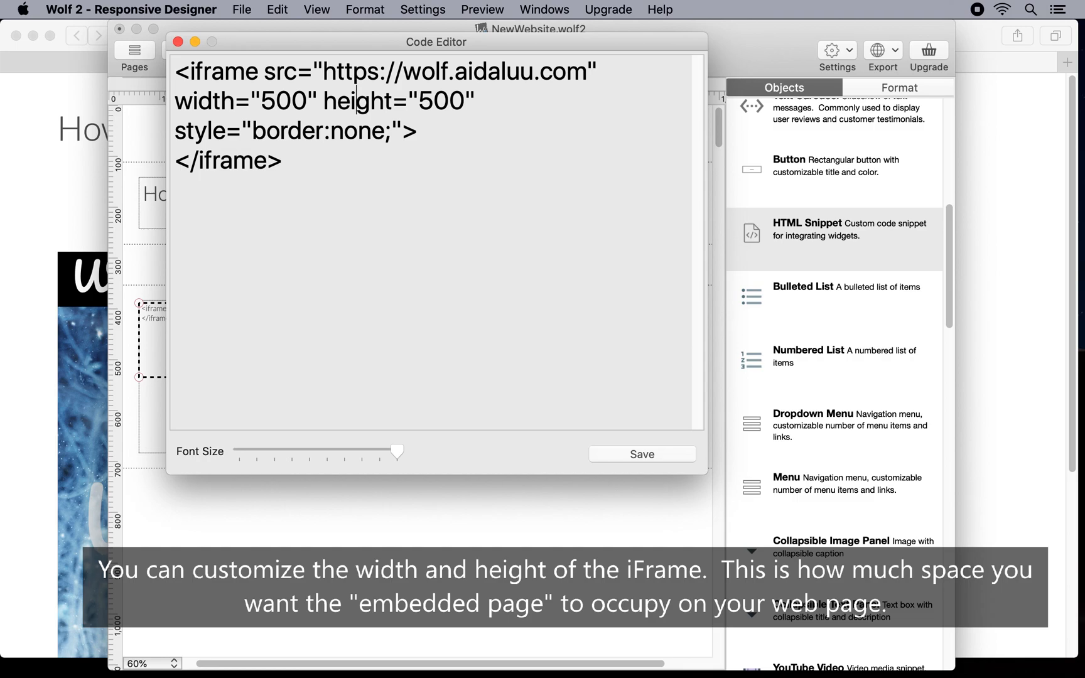
pyautogui.press('Right')
pyautogui.press('Right')
pyautogui.press('Right')
pyautogui.press('Right')
pyautogui.press('BackSpace')
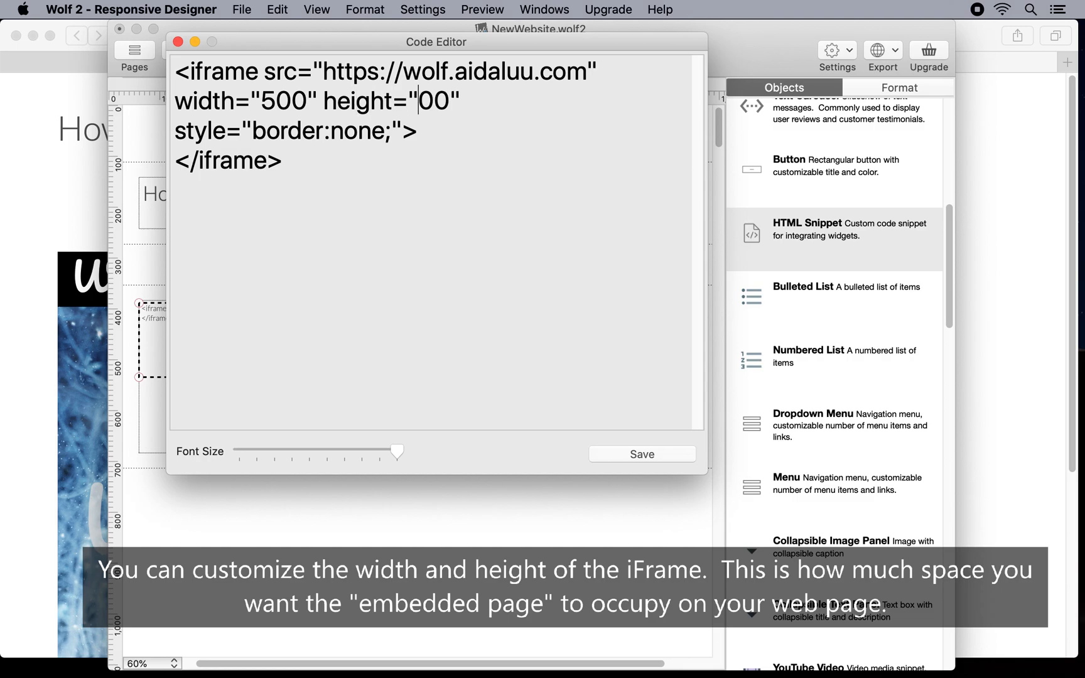
pyautogui.write('7')
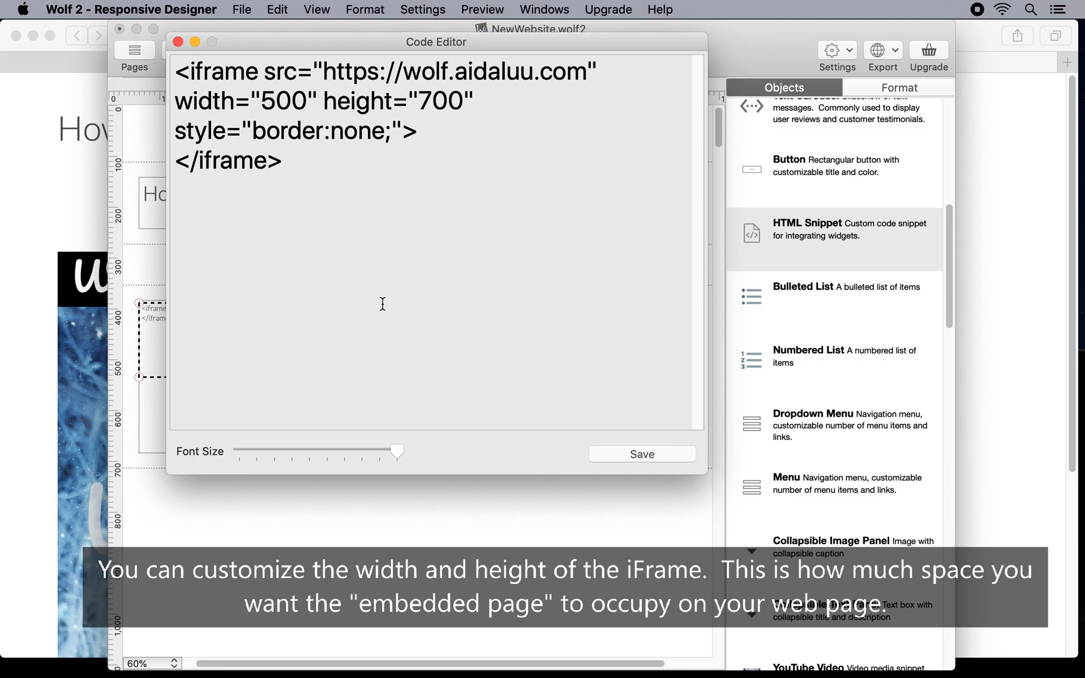
pyautogui.click(624, 450)
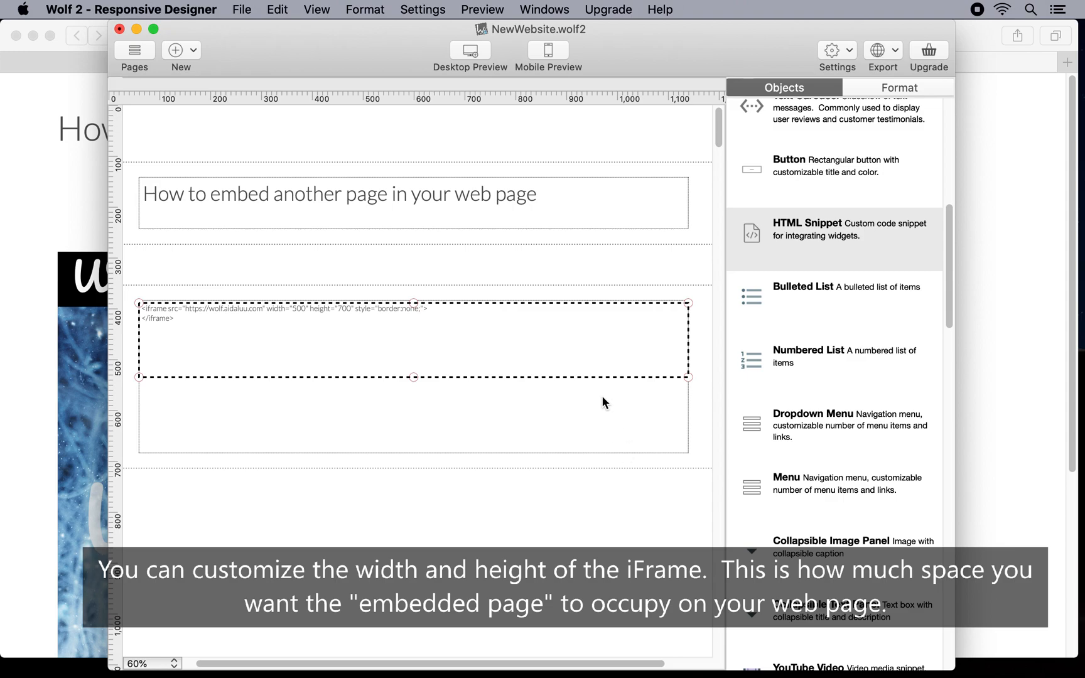
# Step: Preview the page in desktop view again and examine the resized embedded page
pyautogui.click(484, 52)
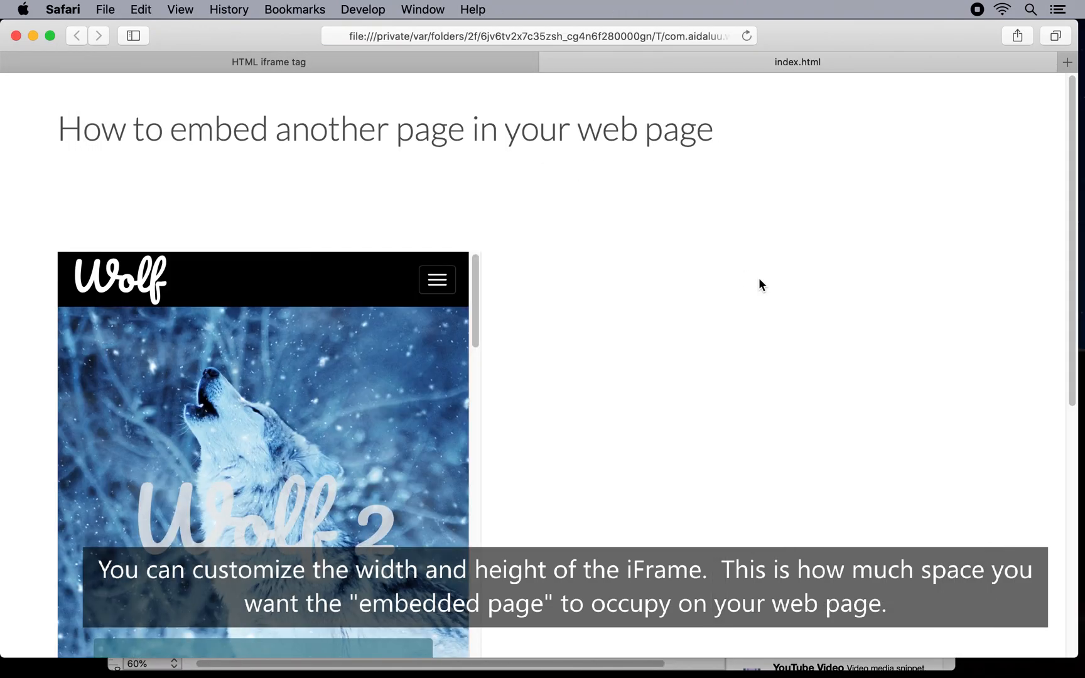
pyautogui.scroll(-5, 661, 421)
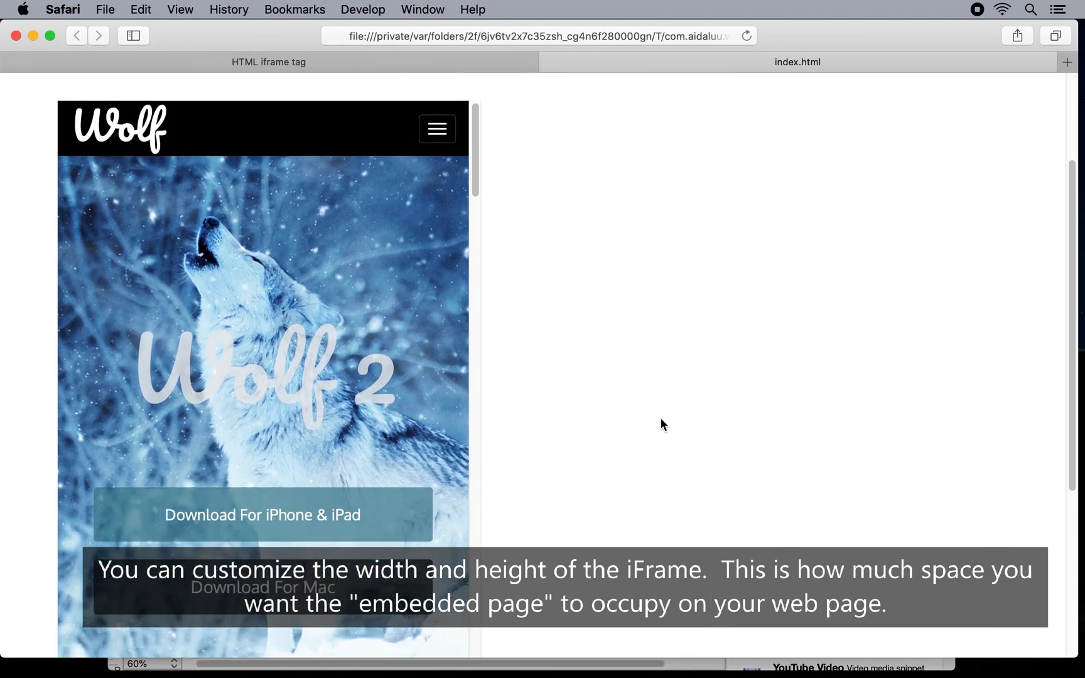
# Step: Examine the embedded page and its inner content beneath the heading in the browser preview
pyautogui.scroll(5, 660, 419)
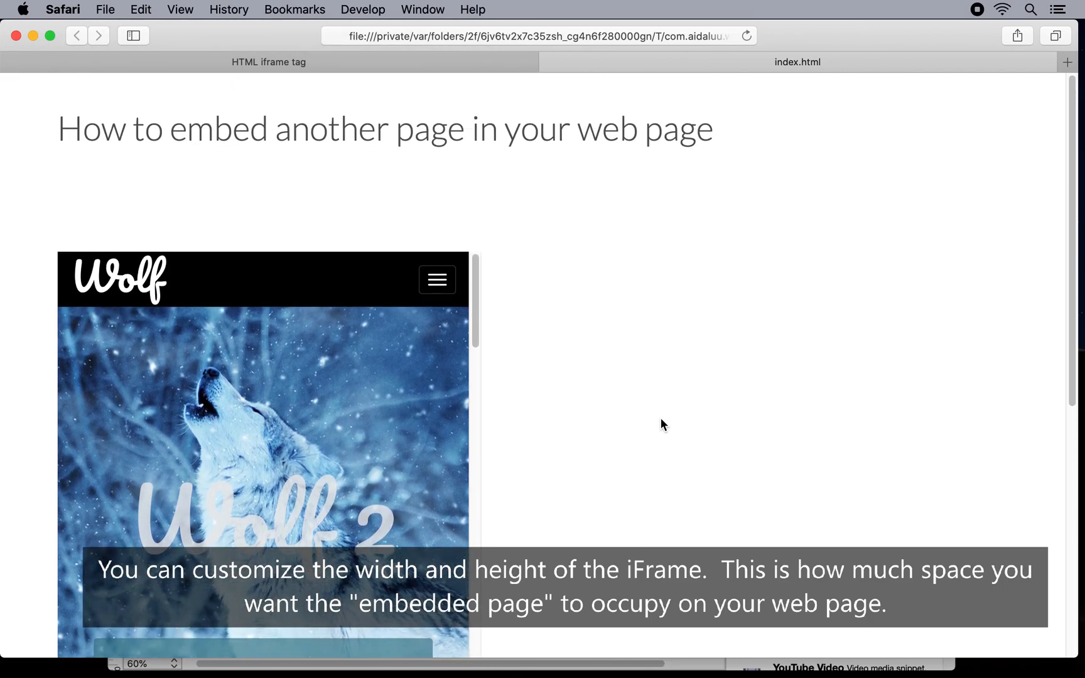
pyautogui.scroll(-15, 423, 471)
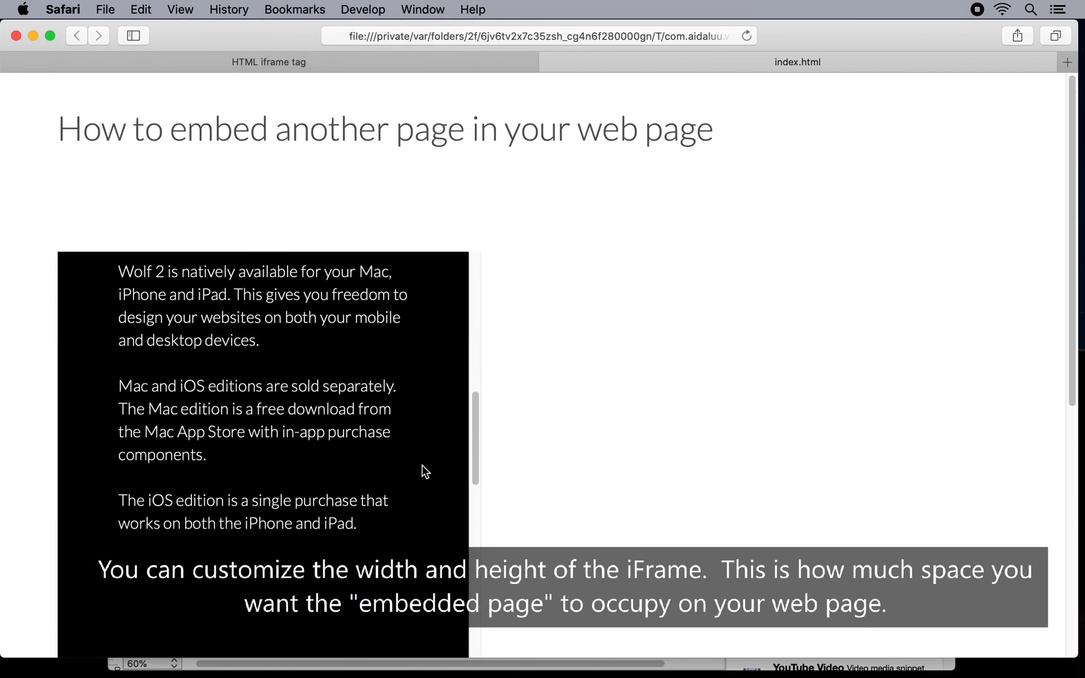
pyautogui.scroll(15, 425, 471)
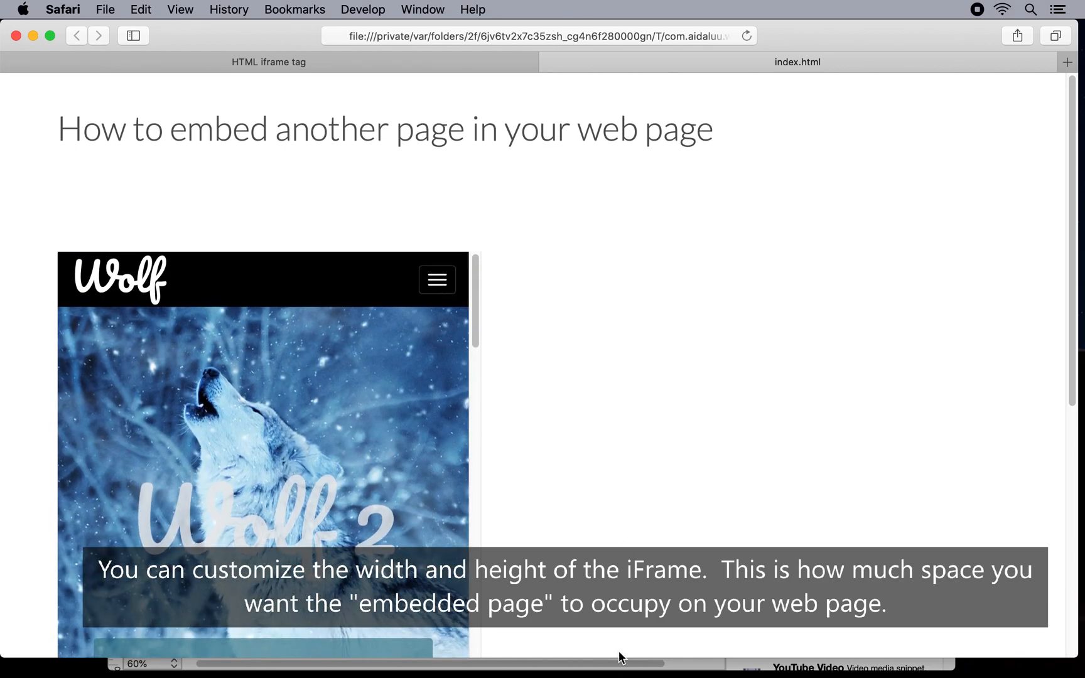
# Step: Switch back to Wolf 2 and set the iframe section's top and bottom padding to None
pyautogui.moveTo(628, 666)
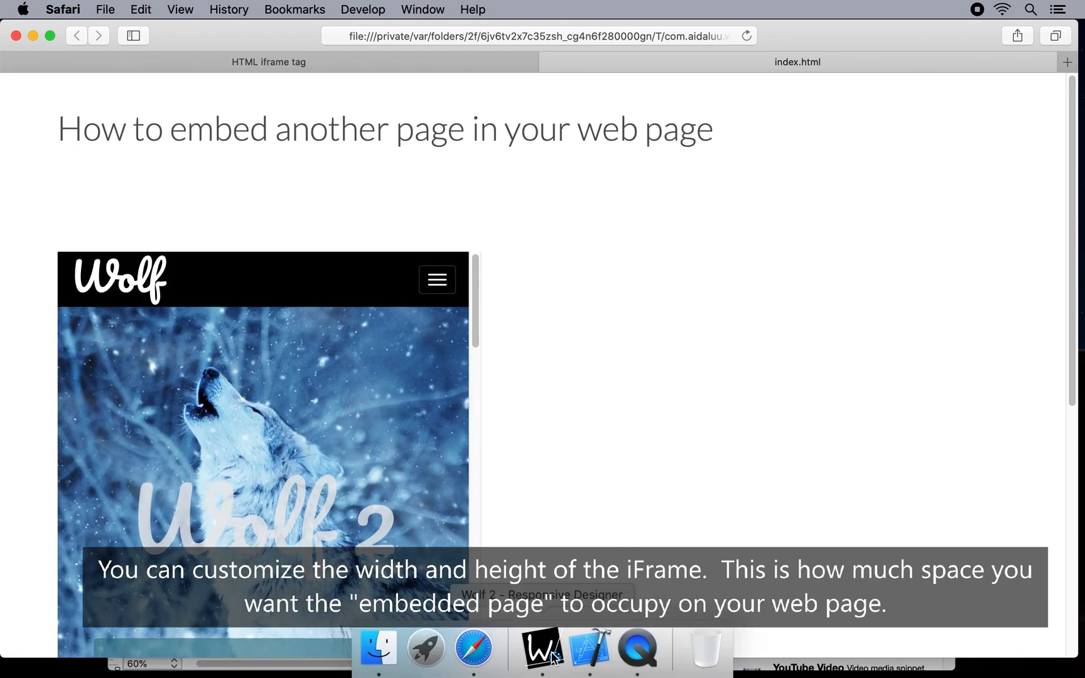
pyautogui.click(553, 653)
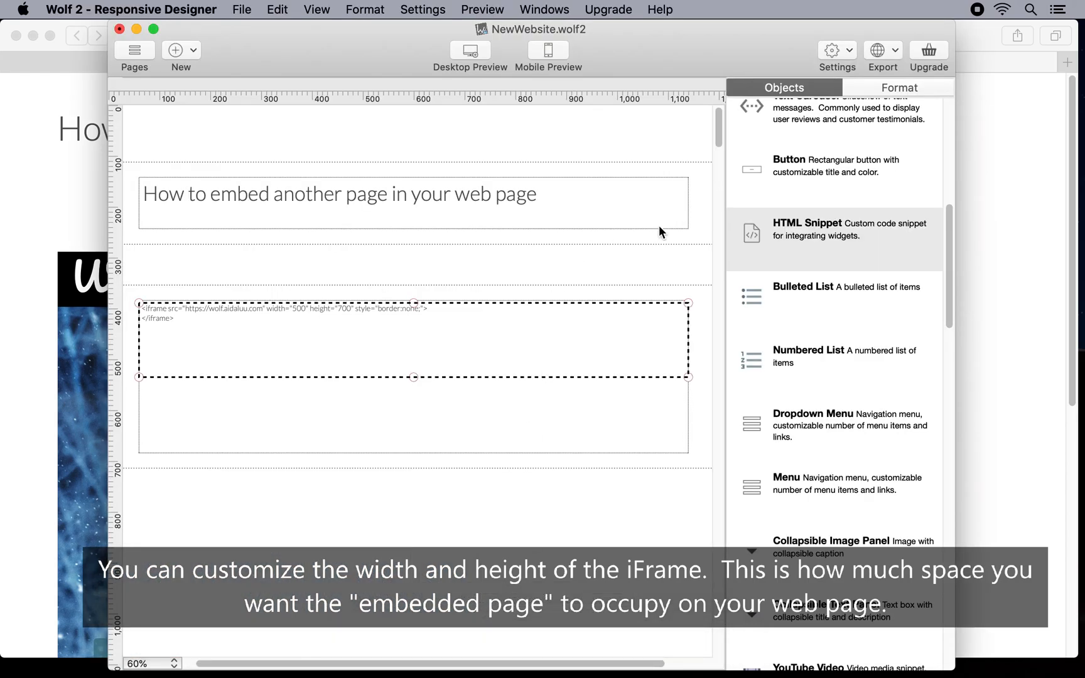
pyautogui.click(704, 302)
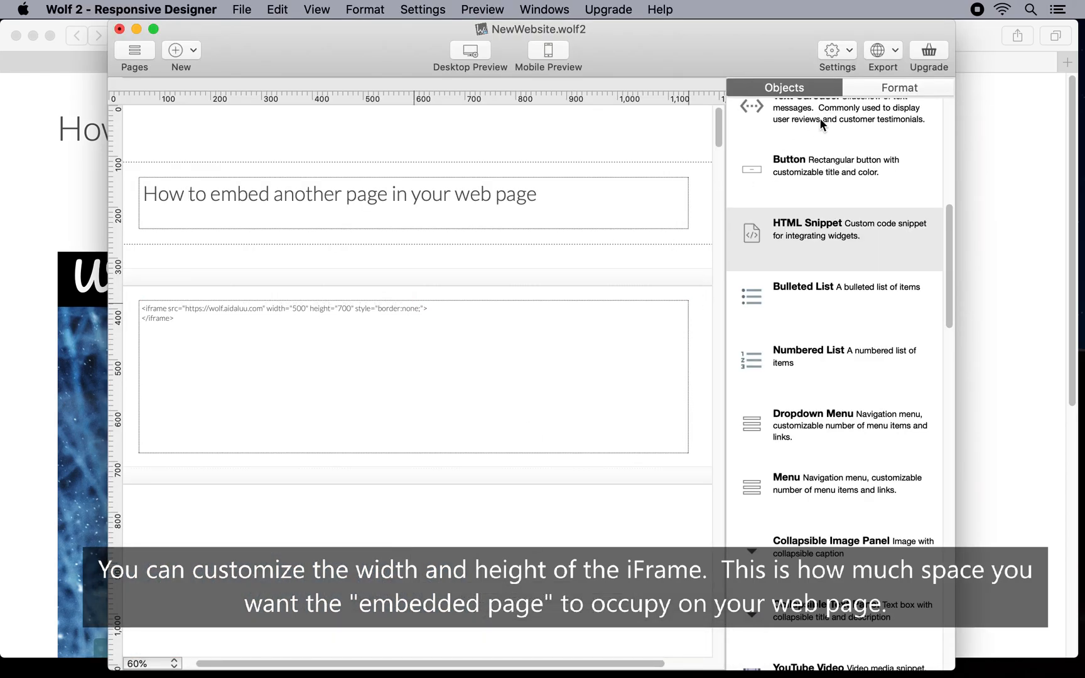
pyautogui.click(860, 90)
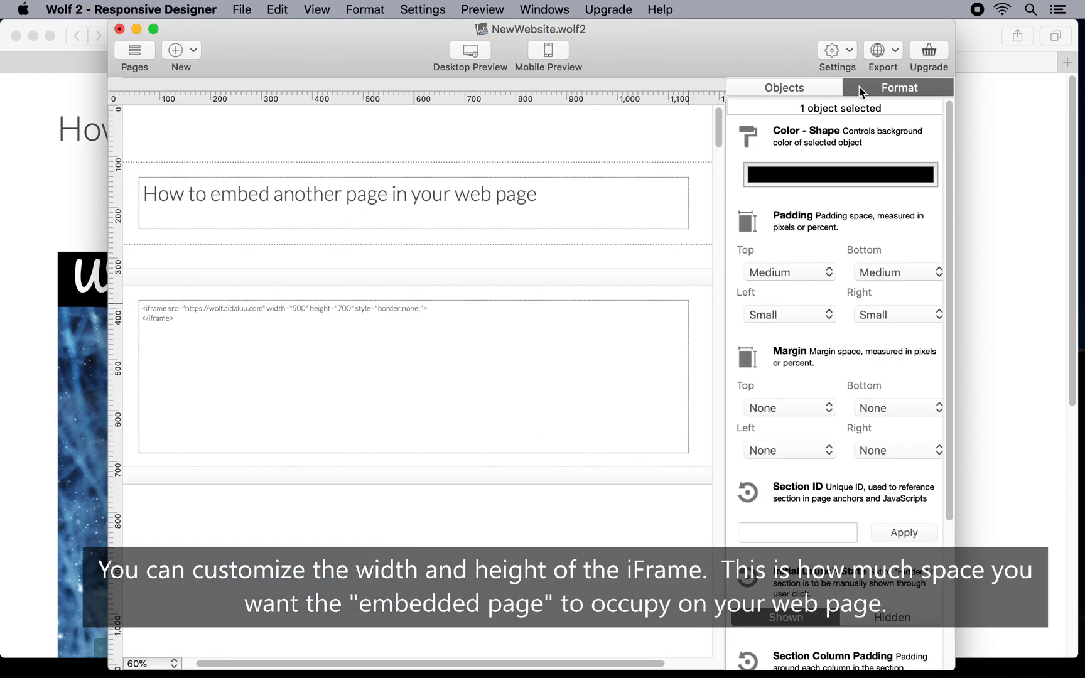
pyautogui.click(831, 274)
pyautogui.click(798, 229)
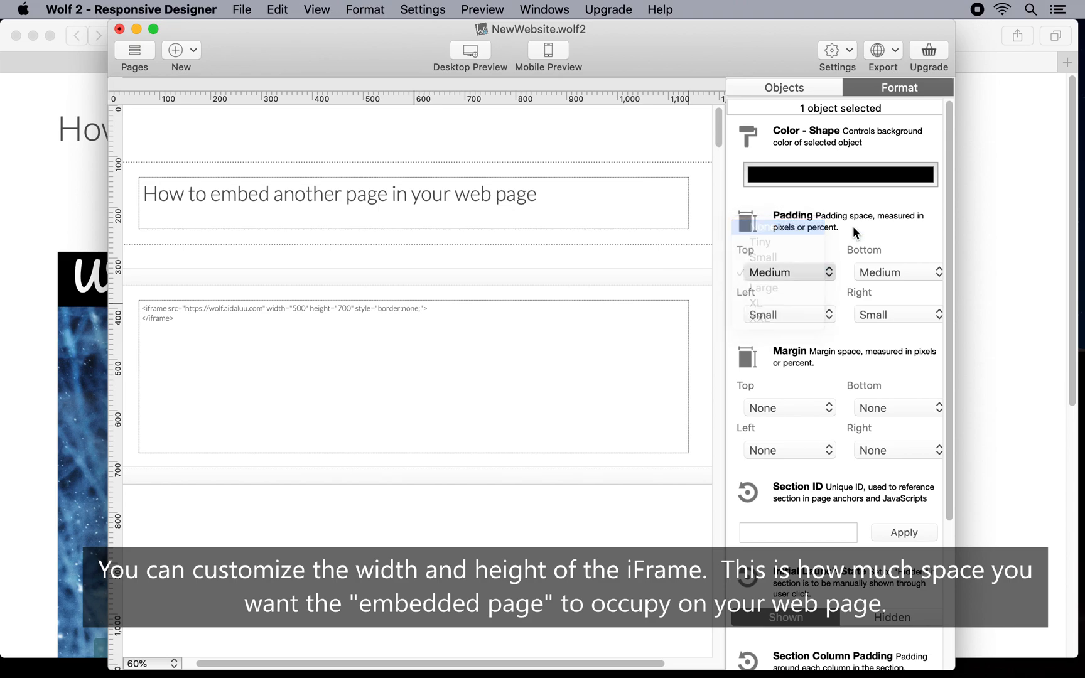
pyautogui.click(894, 265)
pyautogui.click(895, 226)
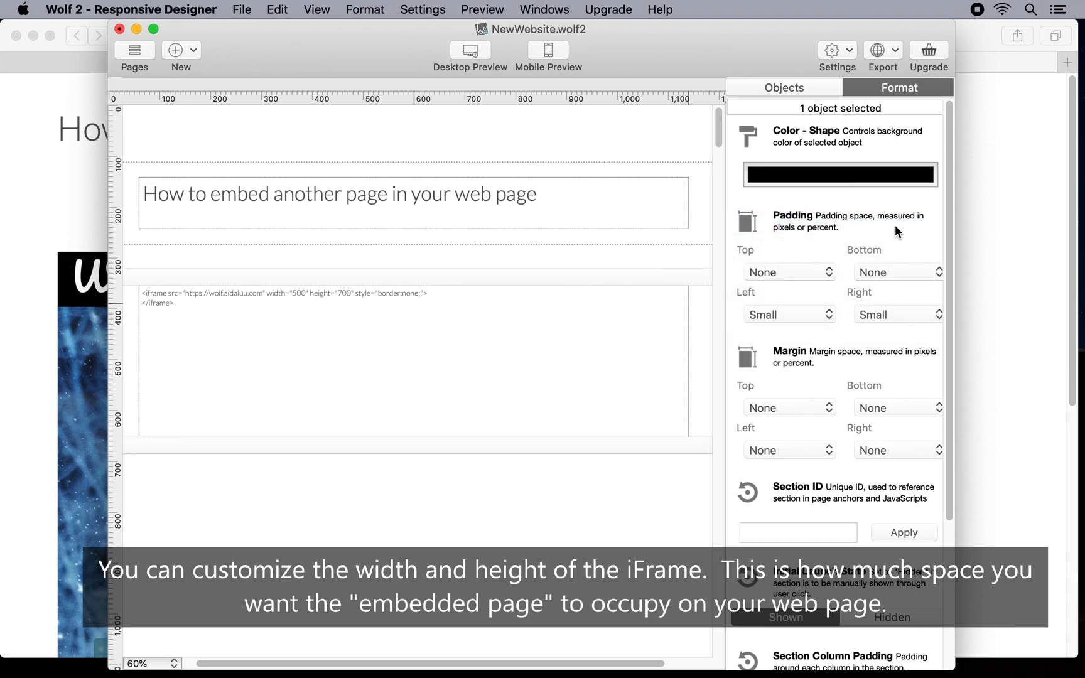
# Step: Open the iframe snippet in the Code Editor, set its width to 1000 and save the code
pyautogui.click(521, 304)
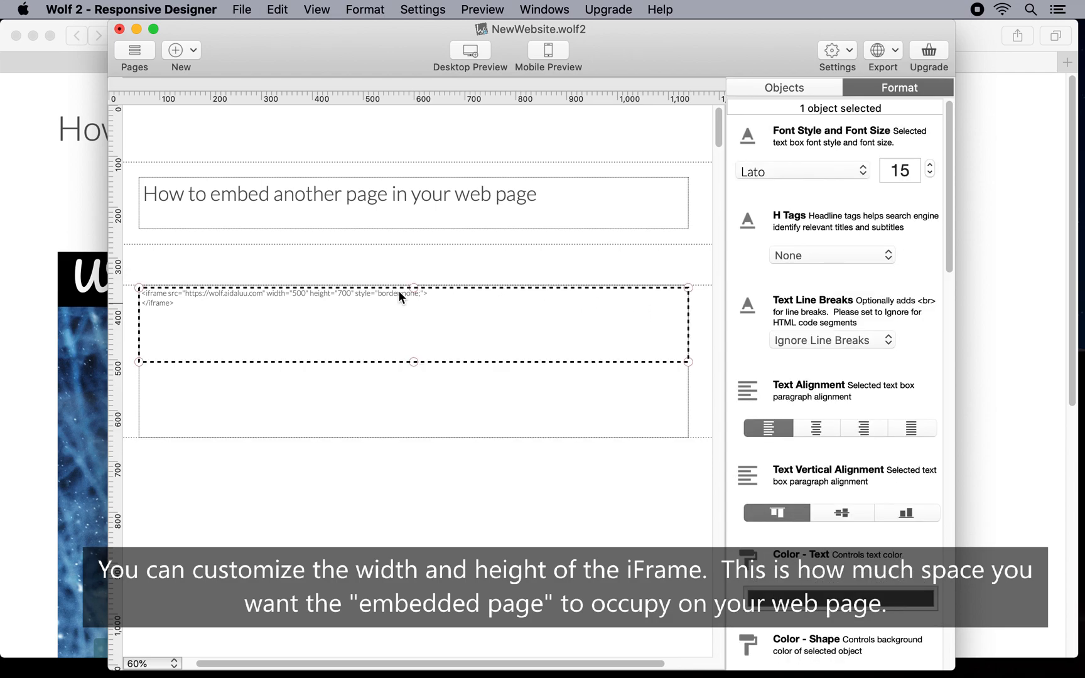
pyautogui.rightClick(351, 286)
pyautogui.click(371, 293)
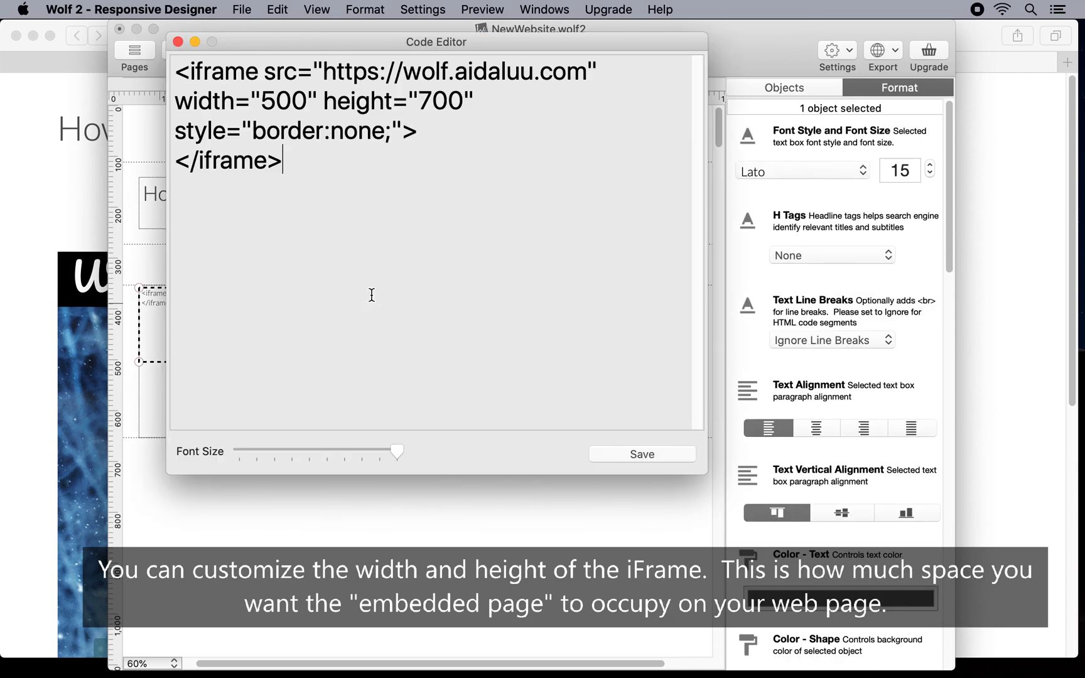
pyautogui.press('BackSpace')
pyautogui.write('10')
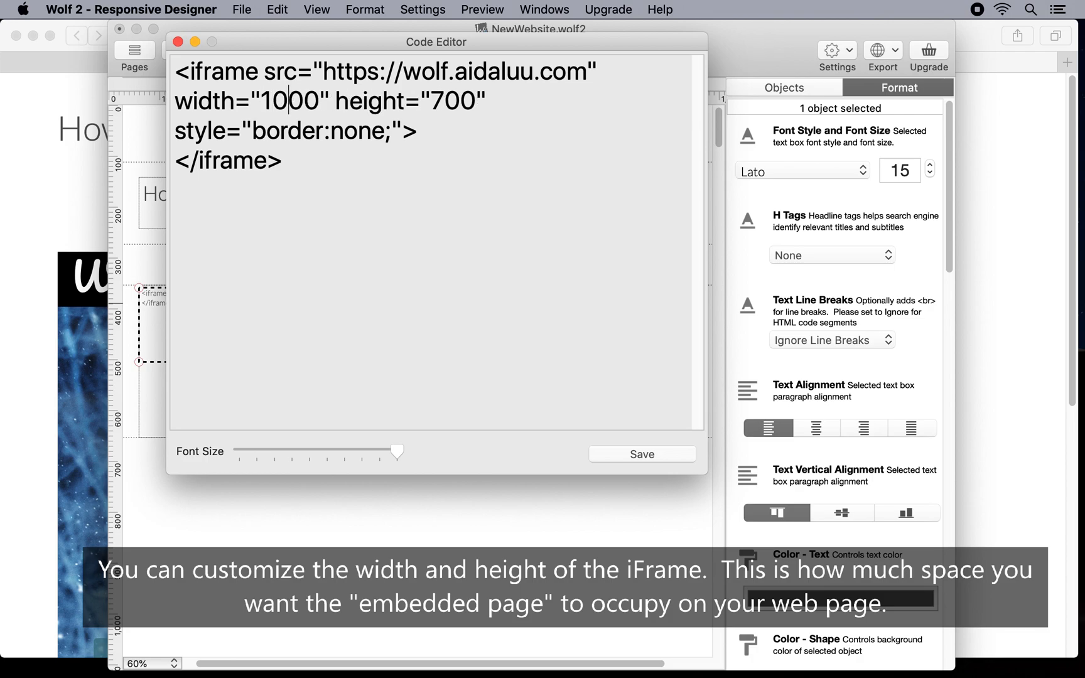
pyautogui.click(642, 454)
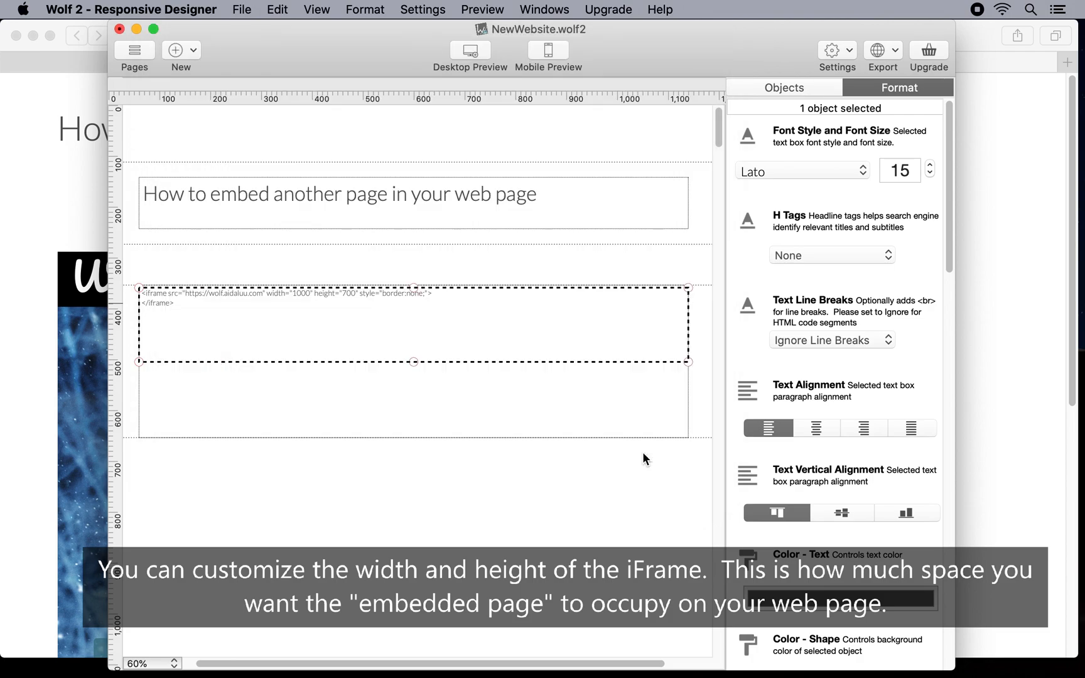
# Step: Preview the page in desktop view and examine the widened embedded page from its header to its lower edge
pyautogui.click(475, 50)
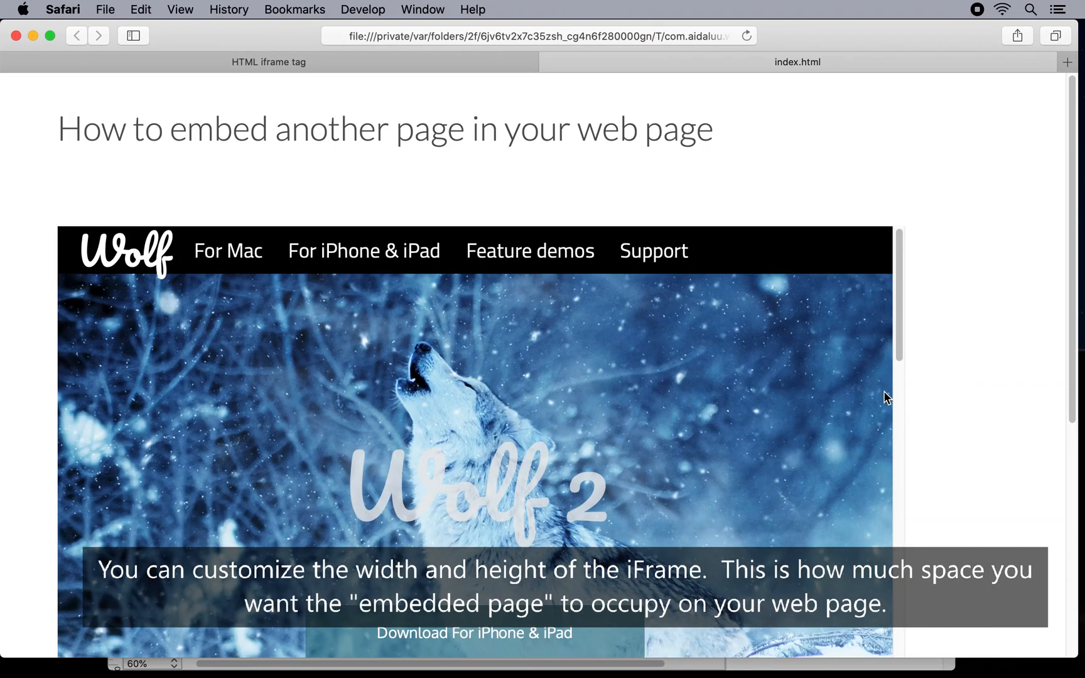
pyautogui.scroll(-10, 883, 390)
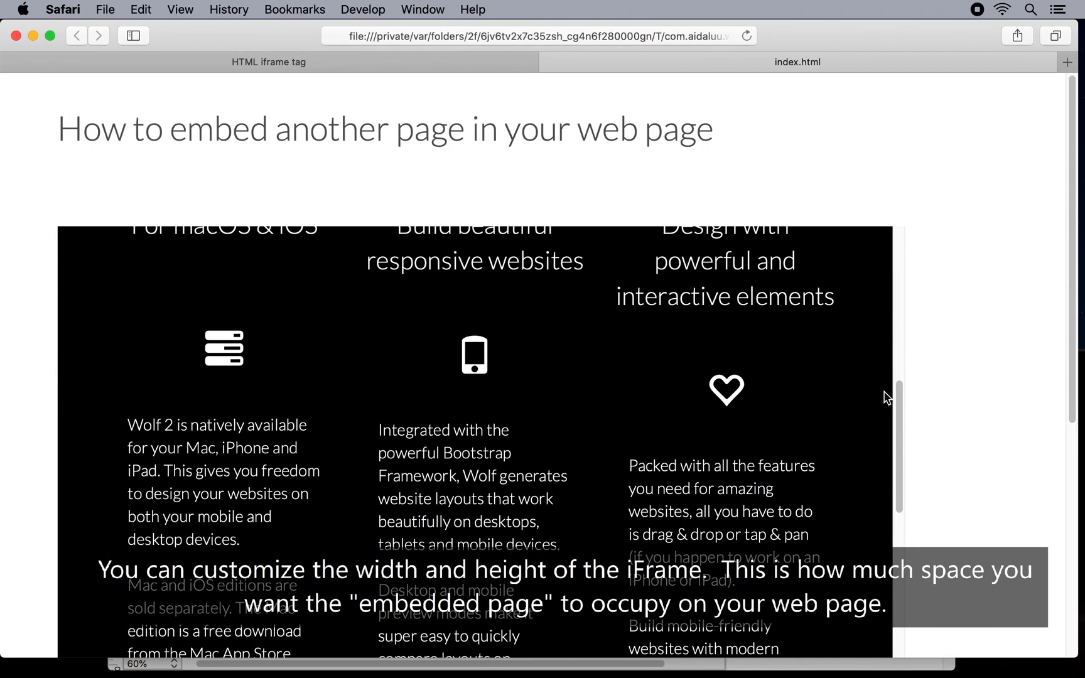
pyautogui.scroll(10, 886, 397)
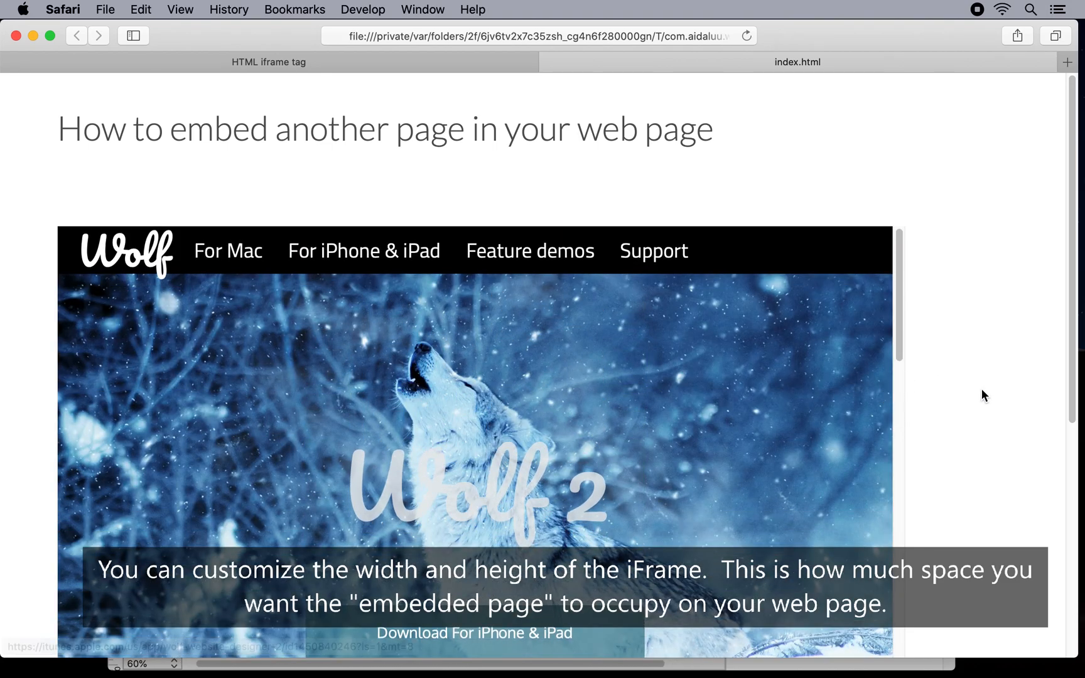
pyautogui.scroll(-5, 982, 394)
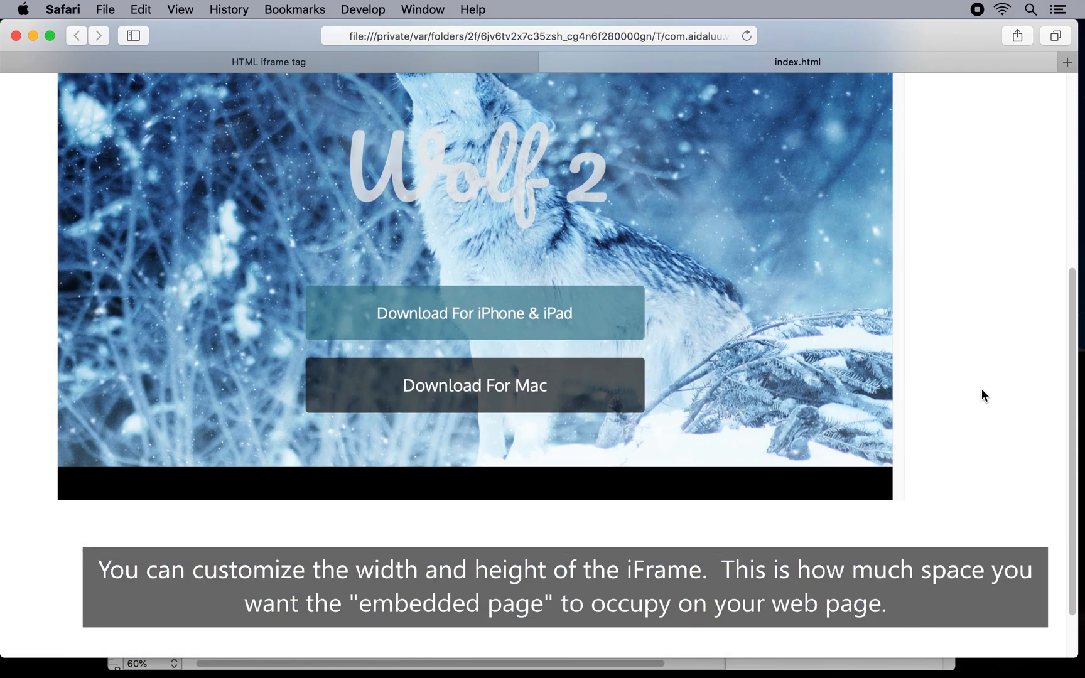
pyautogui.scroll(6, 980, 392)
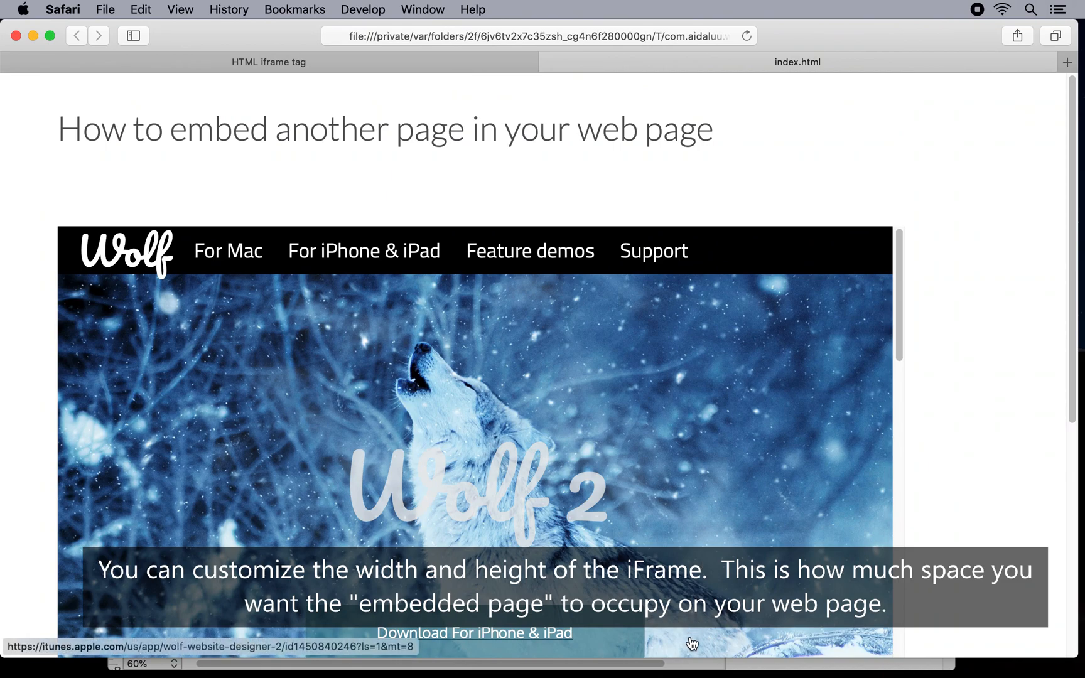
# Step: Return to Wolf 2, set the iframe's height to 600 in the Code Editor and save the code
pyautogui.moveTo(597, 672)
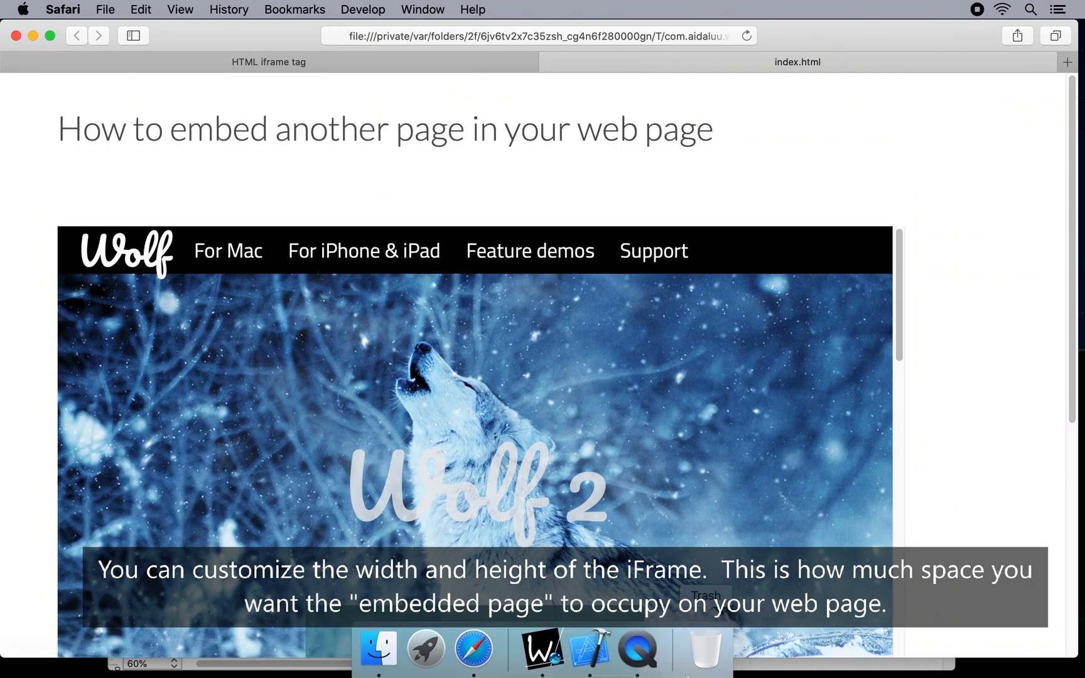
pyautogui.click(541, 648)
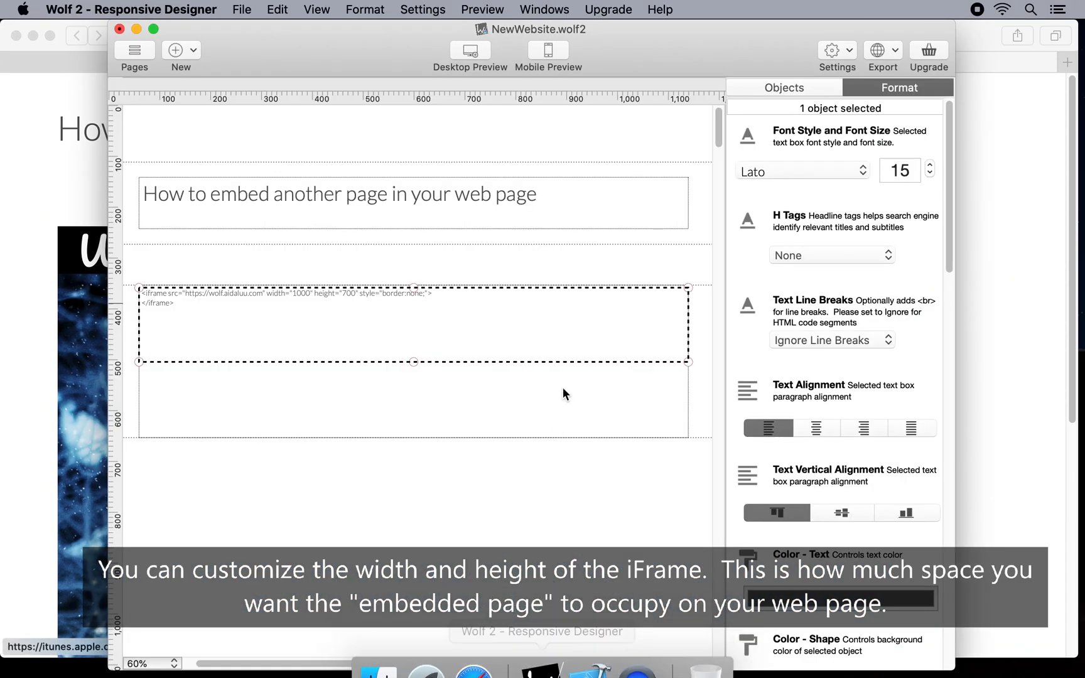
pyautogui.rightClick(365, 328)
pyautogui.click(380, 331)
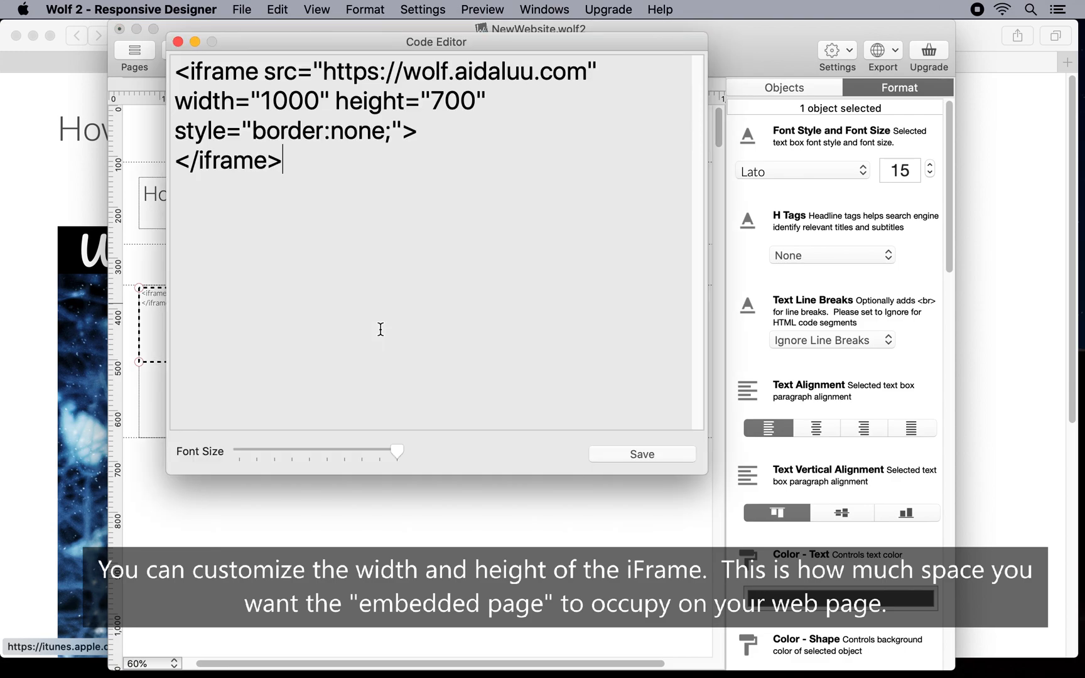
pyautogui.press('BackSpace')
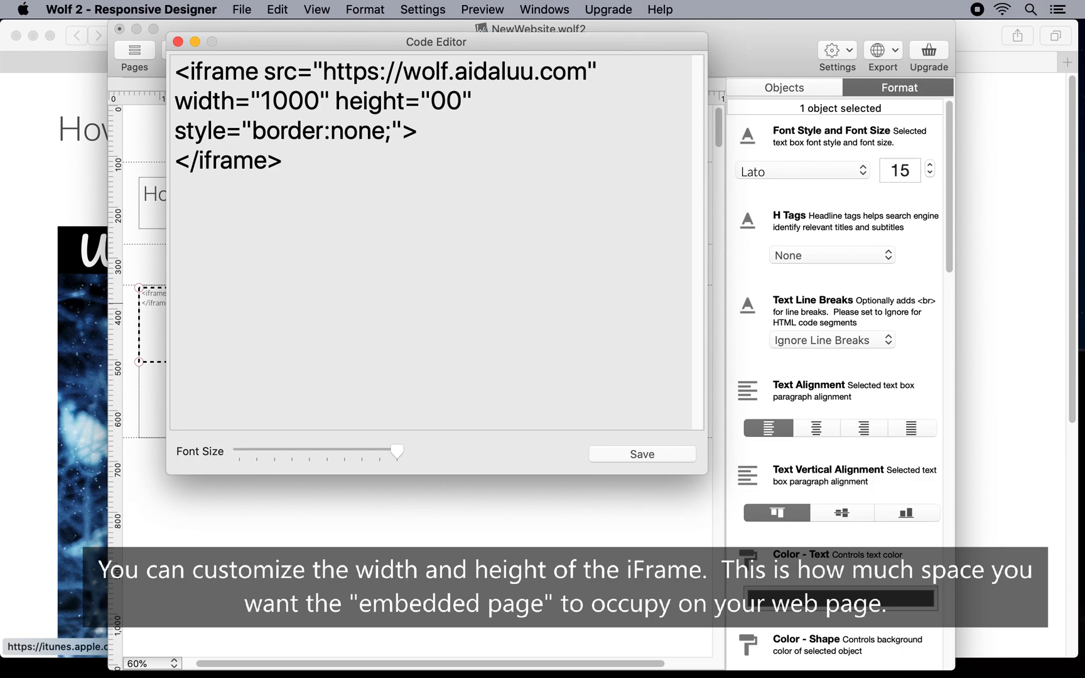
pyautogui.write('6')
pyautogui.click(635, 456)
# Step: Shorten the iframe snippet box to about 65 px and its enclosing section to about 90 px tall
pyautogui.moveTo(413, 361); pyautogui.dragTo(413, 320)
pyautogui.click(409, 372)
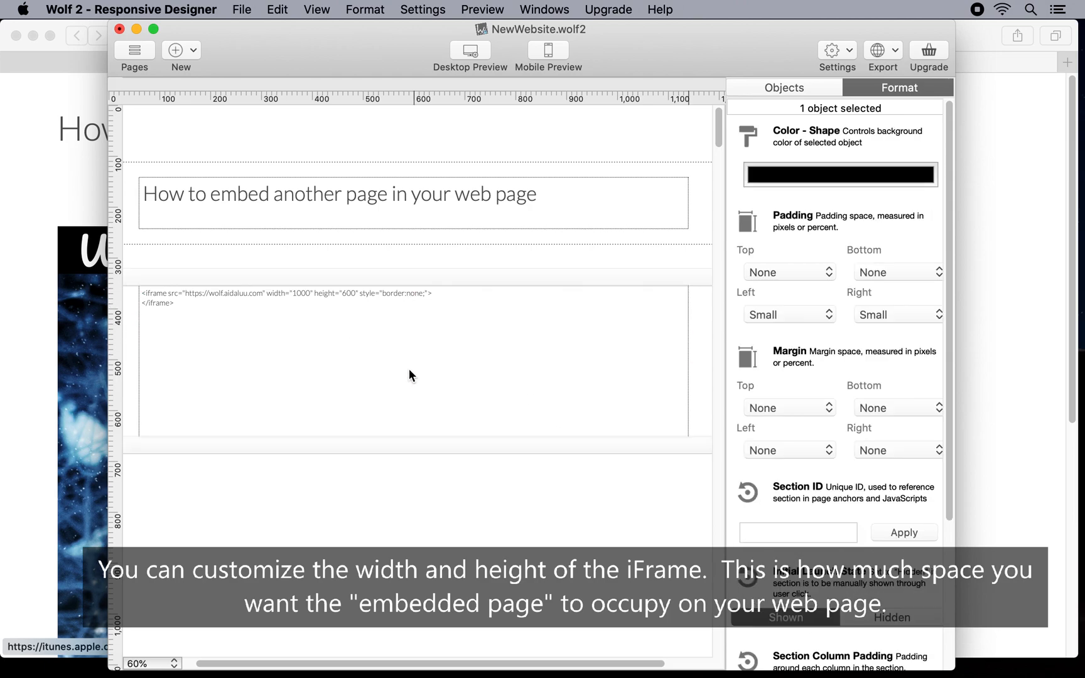
pyautogui.moveTo(417, 441); pyautogui.dragTo(424, 337)
pyautogui.click(445, 382)
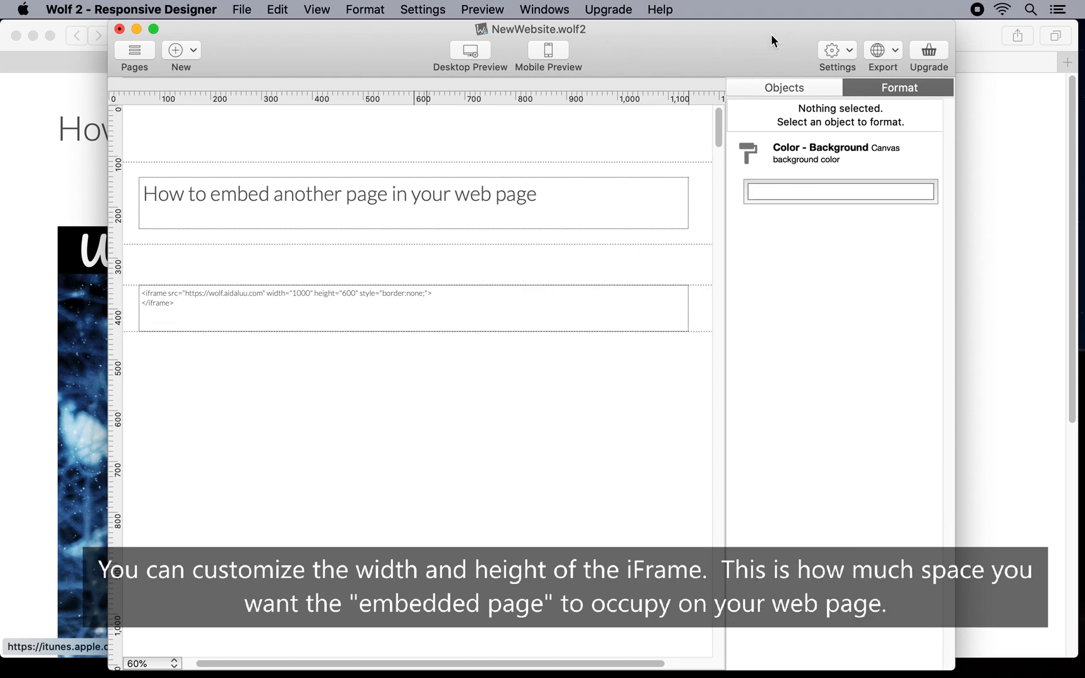
# Step: Add a Section - 2 Columns object with equal columns below the iframe section
pyautogui.click(774, 84)
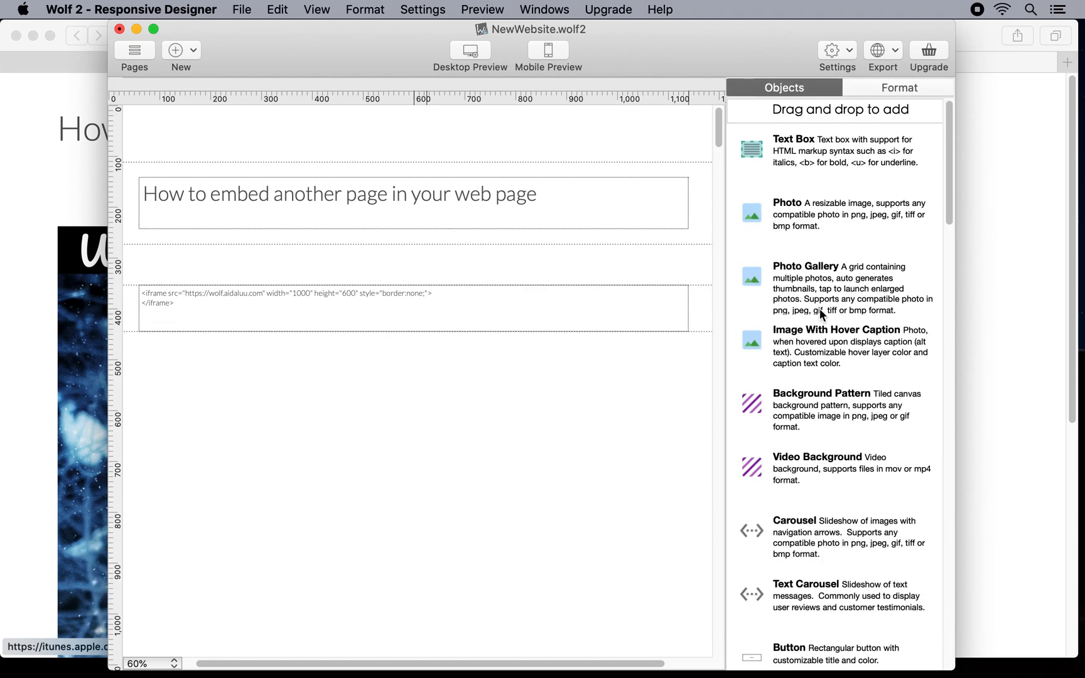
pyautogui.scroll(-10, 819, 390)
pyautogui.scroll(-15, 820, 392)
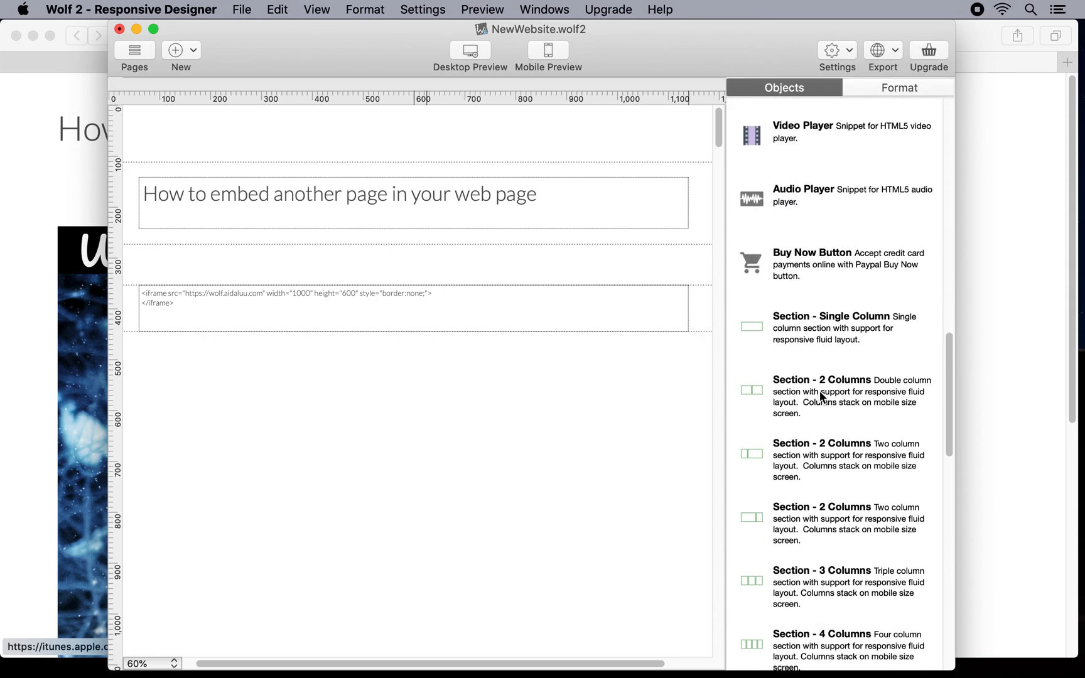
pyautogui.moveTo(821, 396); pyautogui.dragTo(617, 379)
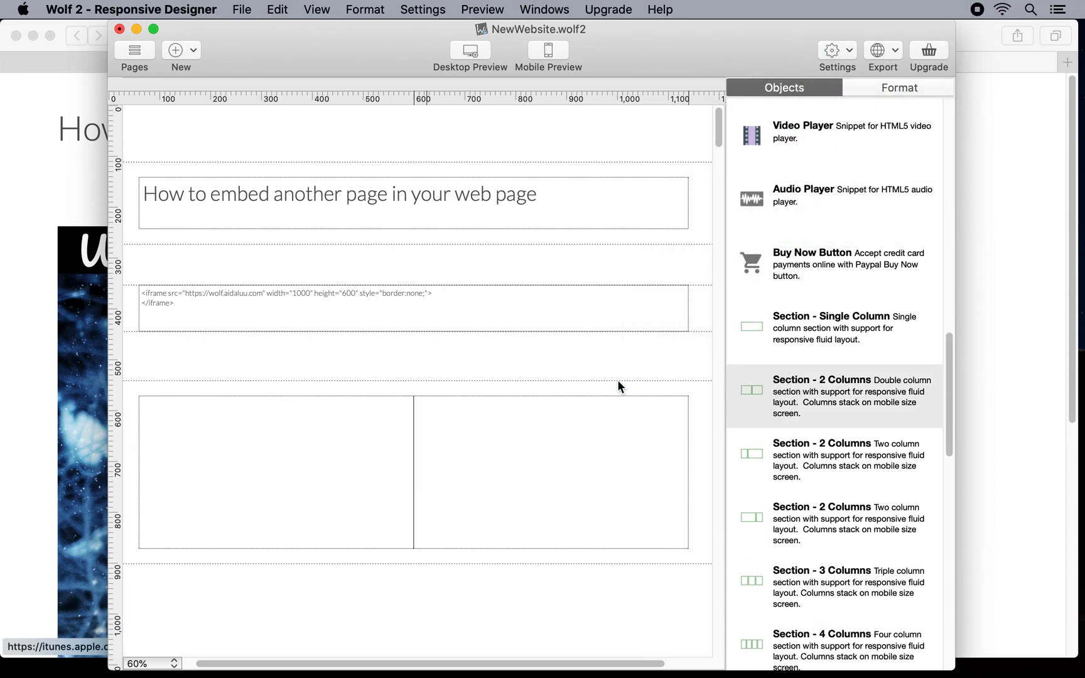
# Step: Copy the iframe snippet and paste it into both the left and right columns of the new section
pyautogui.click(515, 293)
pyautogui.rightClick(515, 294)
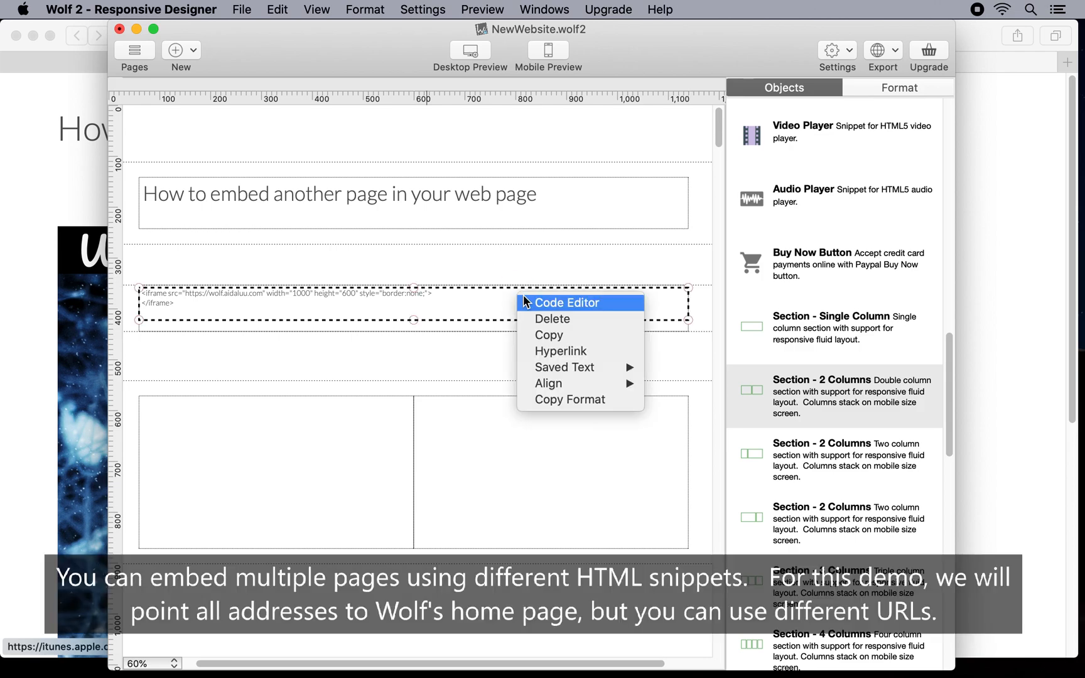
pyautogui.click(524, 334)
pyautogui.click(331, 420)
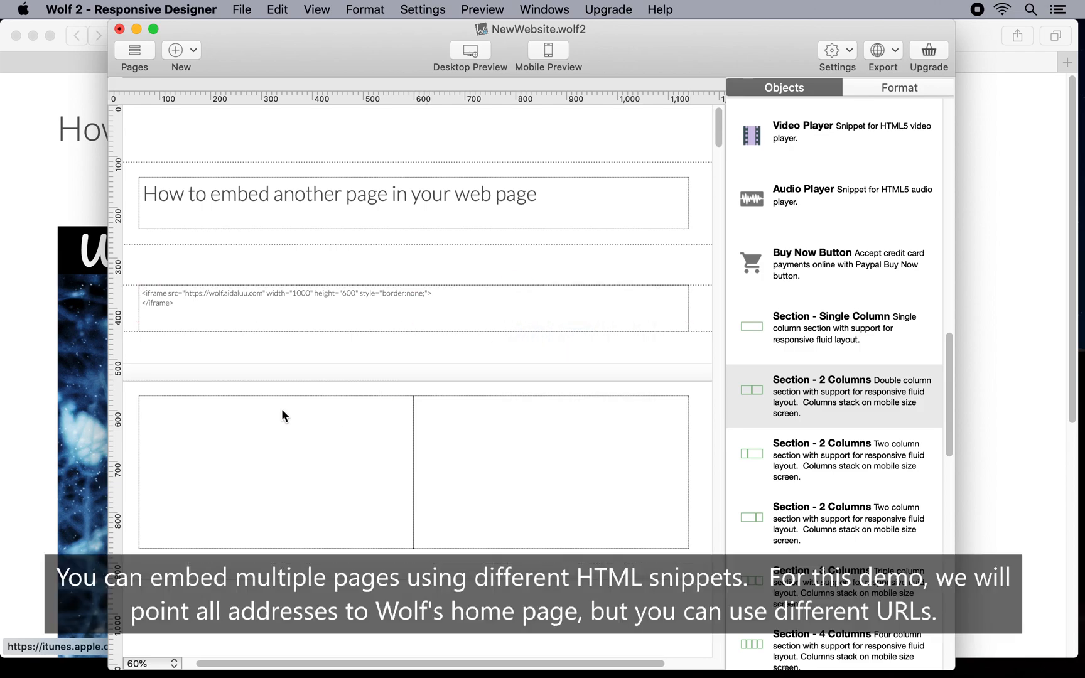
pyautogui.rightClick(283, 408)
pyautogui.click(304, 450)
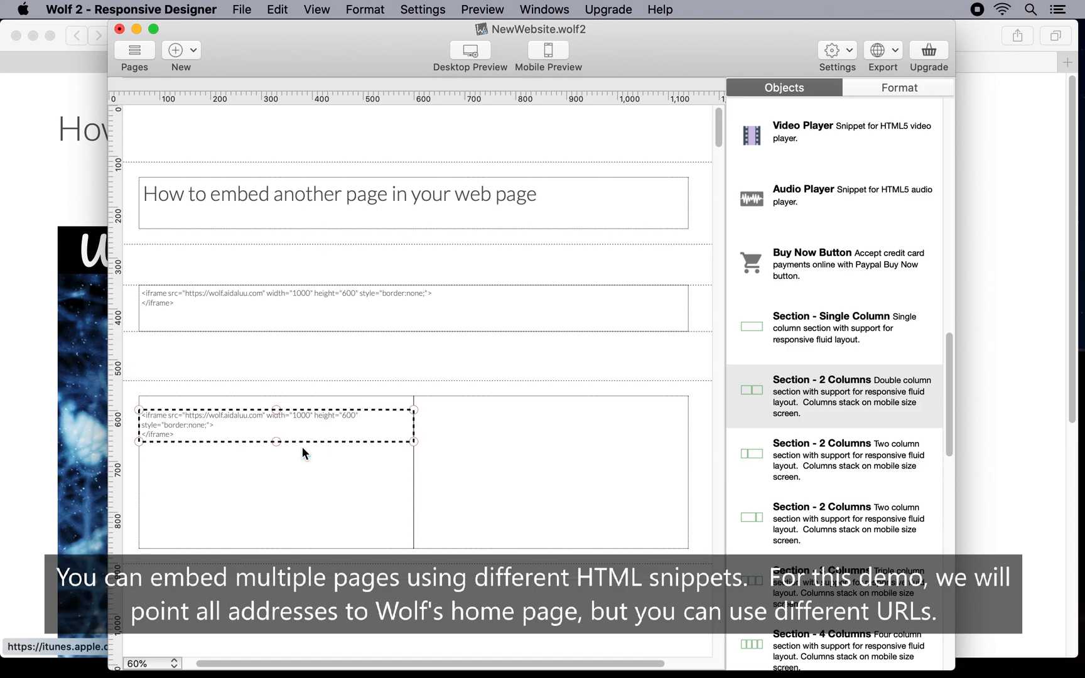
pyautogui.click(509, 420)
pyautogui.rightClick(509, 421)
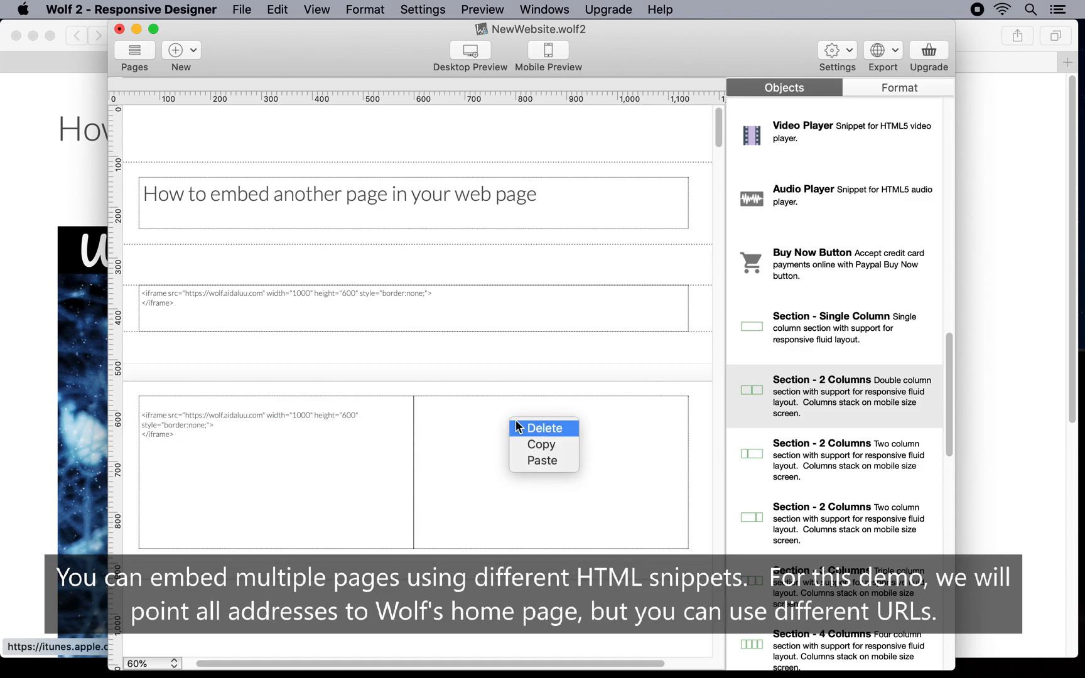
pyautogui.click(528, 460)
# Step: Set the left column's iframe to width 500 and height 400 in the Code Editor and save the code
pyautogui.click(342, 411)
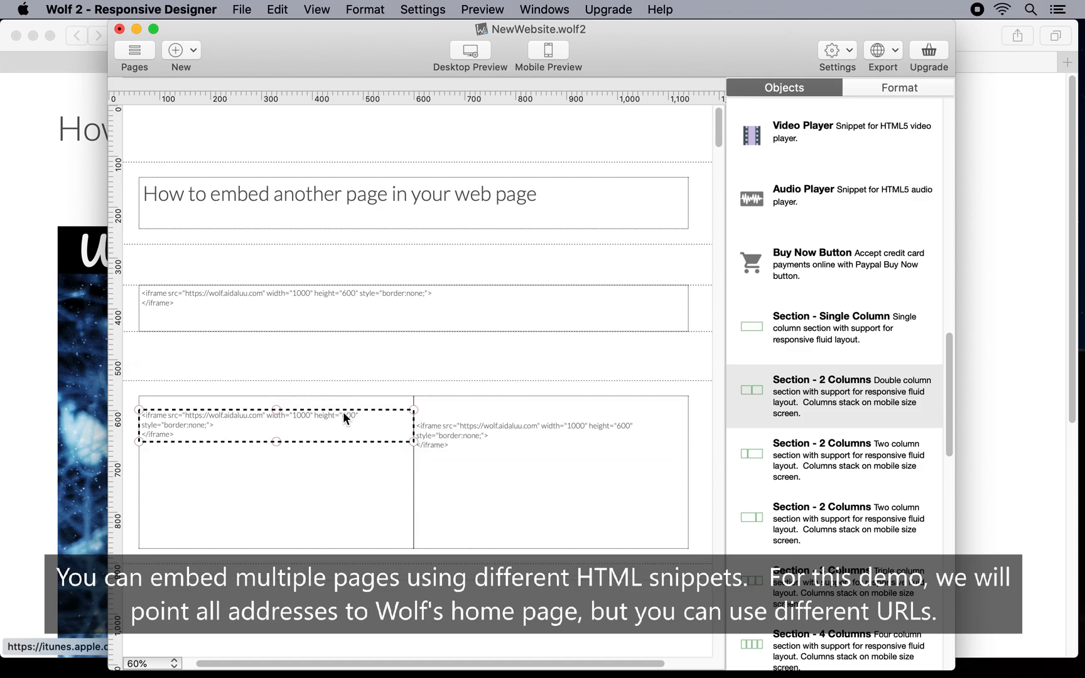
pyautogui.rightClick(342, 411)
pyautogui.click(355, 418)
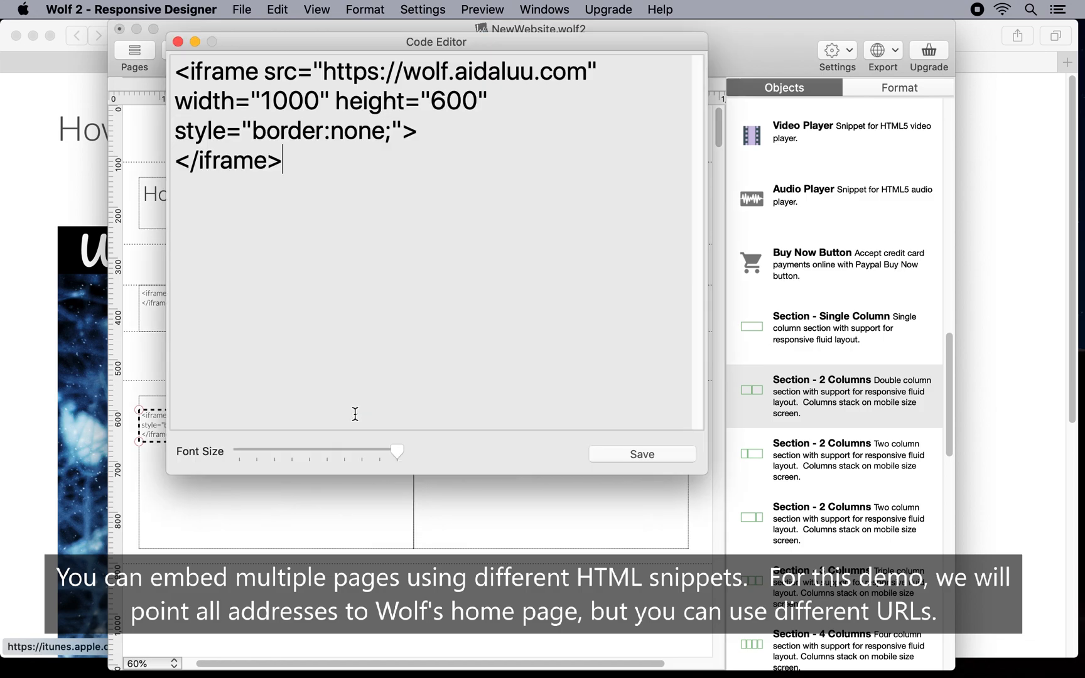
pyautogui.click(286, 100)
pyautogui.press('BackSpace')
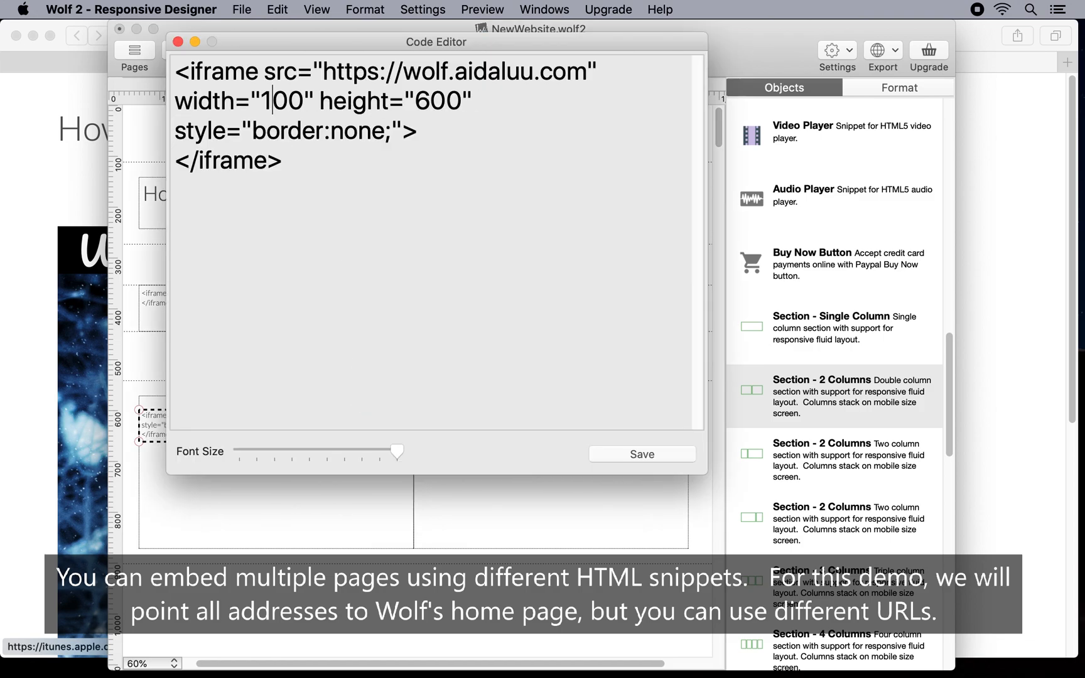
pyautogui.press('BackSpace')
pyautogui.write('5')
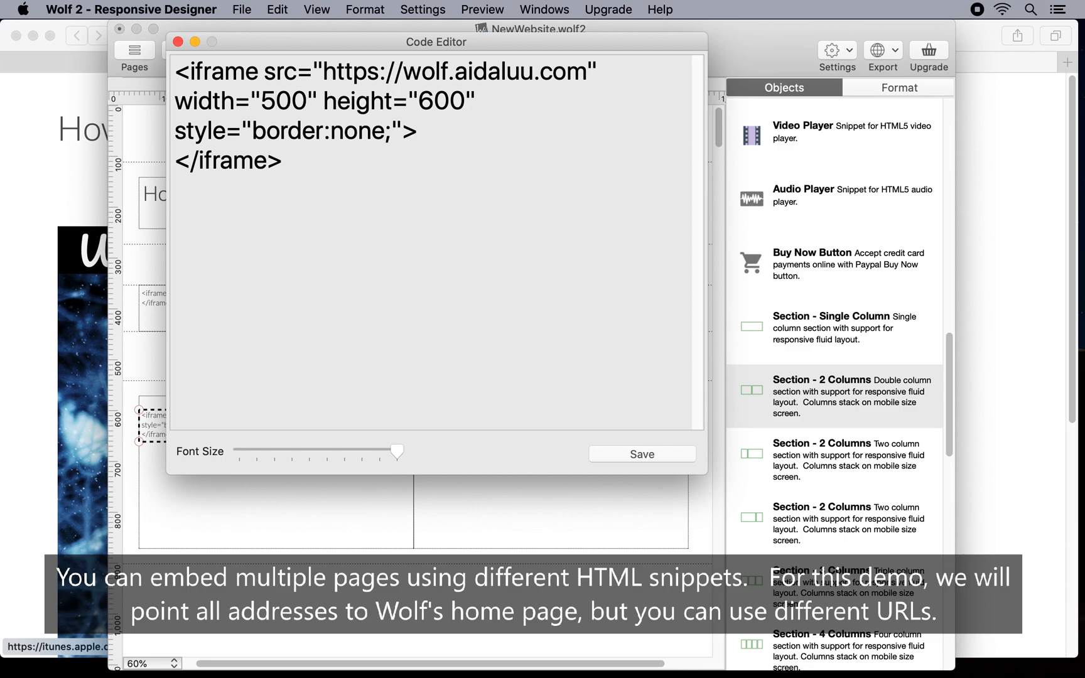
pyautogui.press('BackSpace')
pyautogui.write('4')
pyautogui.click(632, 455)
# Step: Set the right column's iframe to width 500 and height 400 in the Code Editor and save the code
pyautogui.click(543, 427)
pyautogui.rightClick(545, 427)
pyautogui.click(558, 436)
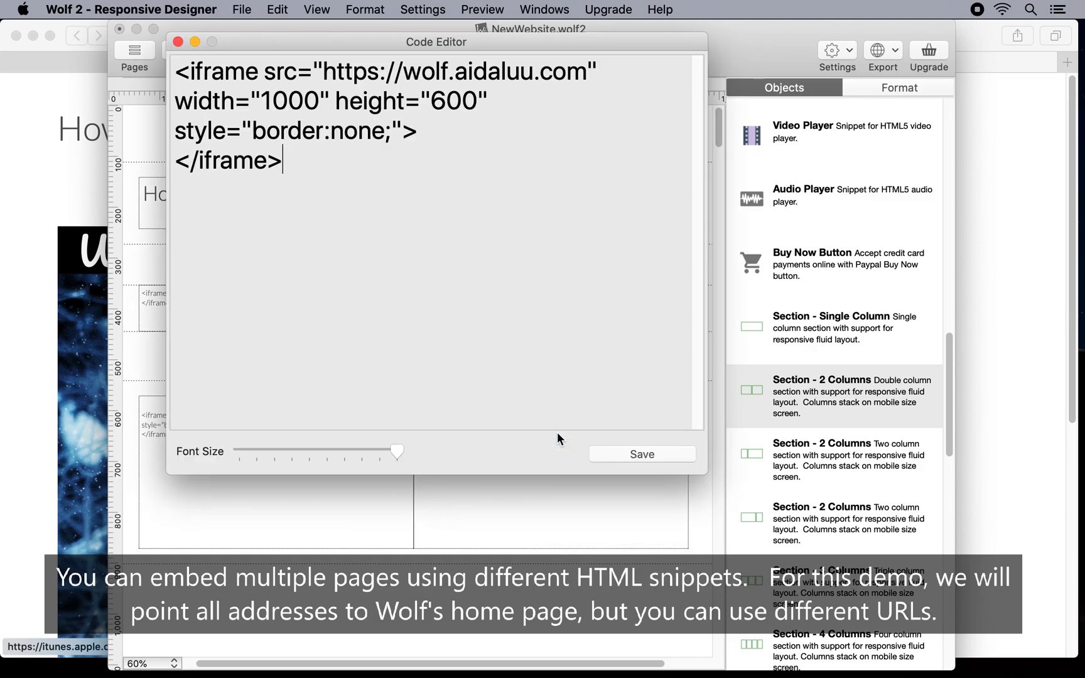
pyautogui.press('BackSpace')
pyautogui.press('BackSpace')
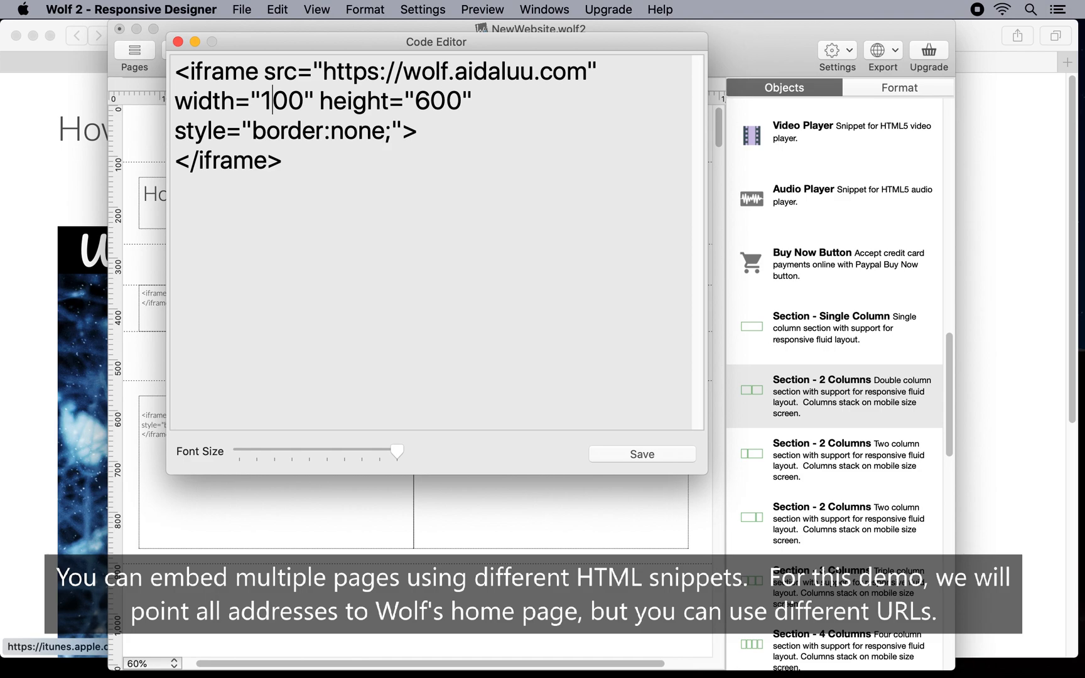
pyautogui.write('5')
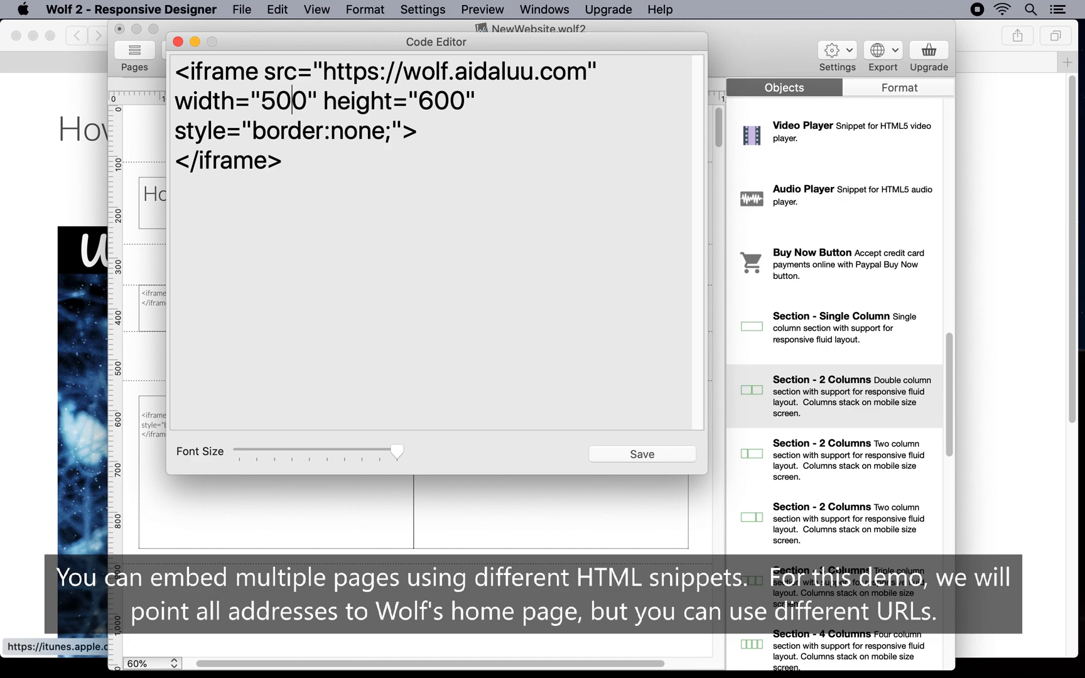
pyautogui.press('BackSpace')
pyautogui.write('4')
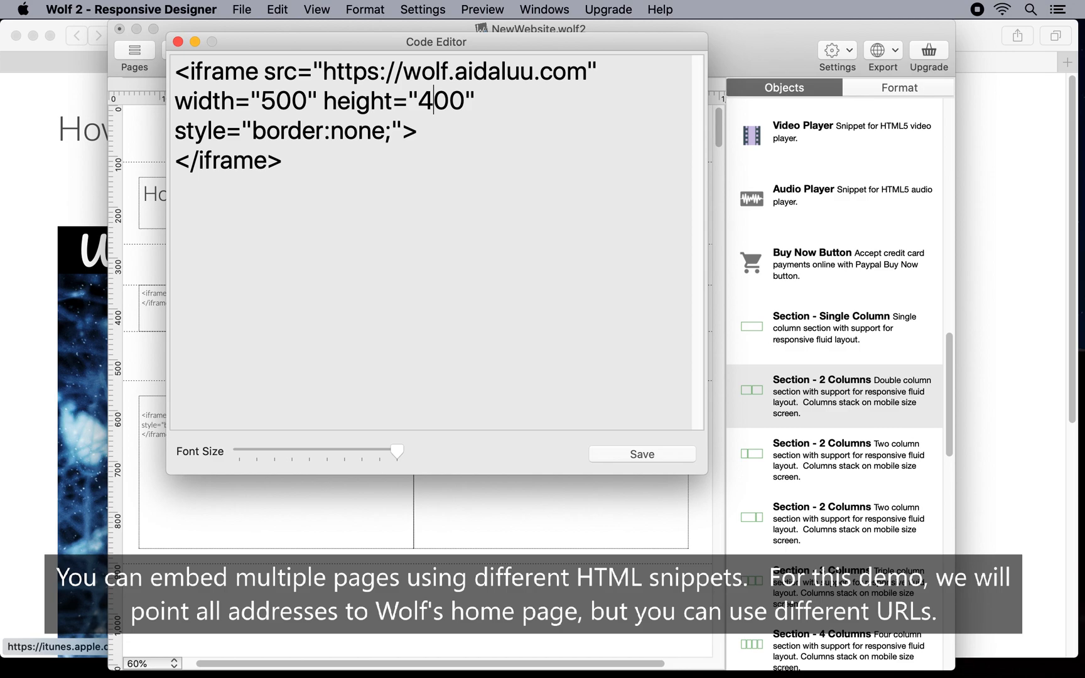
pyautogui.click(642, 455)
# Step: Move both iframe snippets up to the top of their columns in the two-column section
pyautogui.click(510, 415)
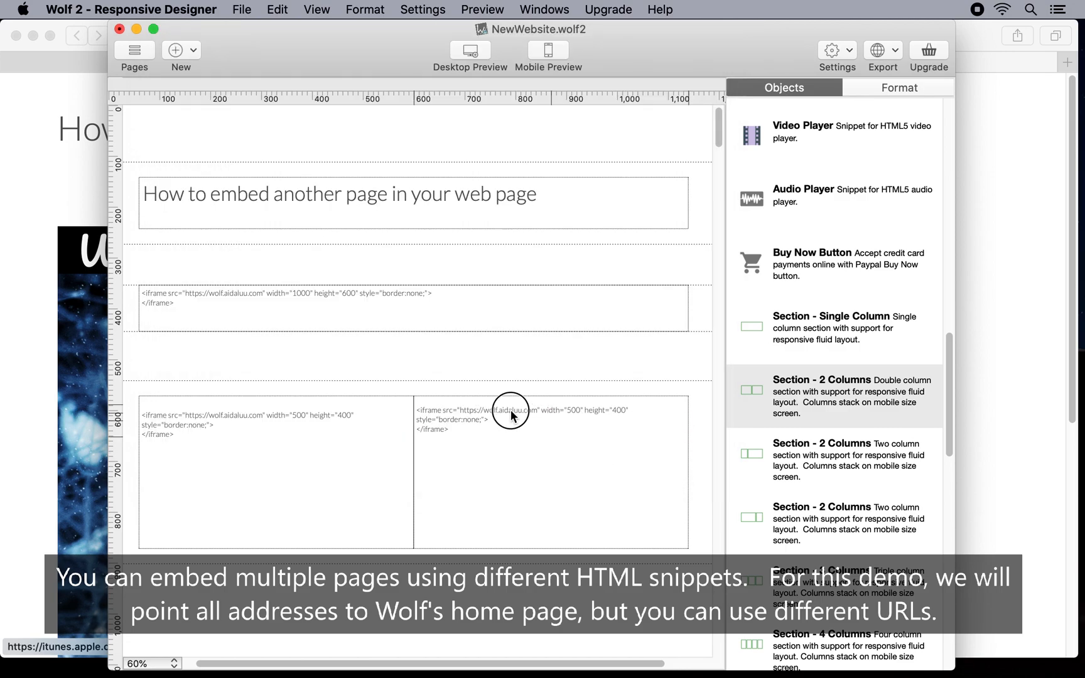
pyautogui.click(307, 411)
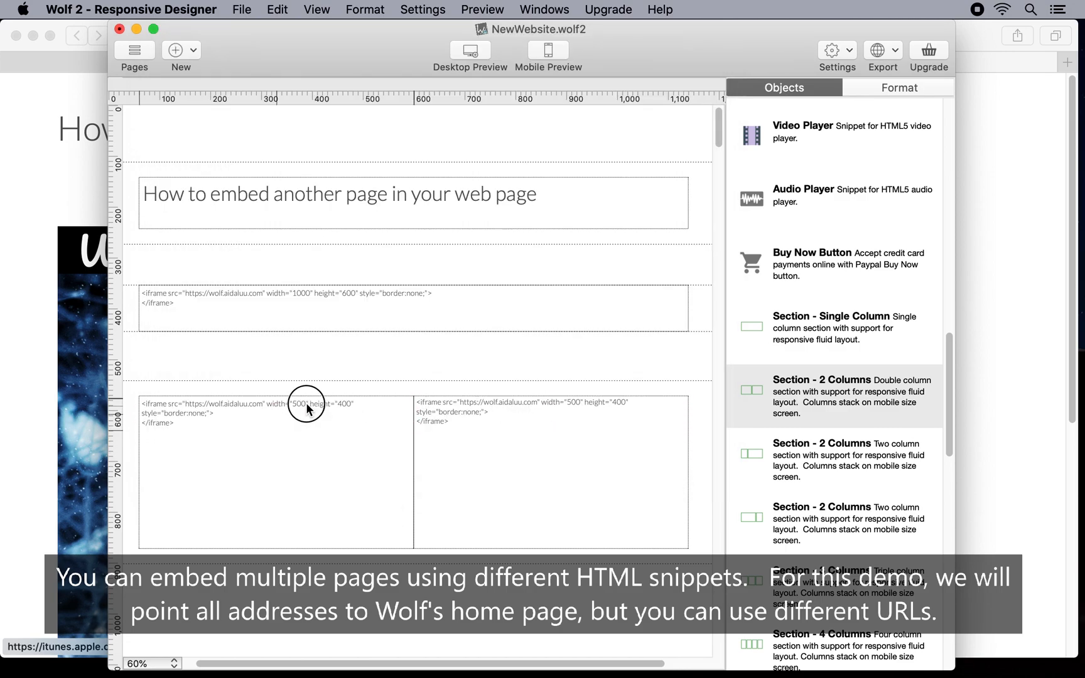
# Step: Preview the page on desktop, examine all three embedded pages, and open and close the navigation menu in the left column's iframe
pyautogui.click(472, 42)
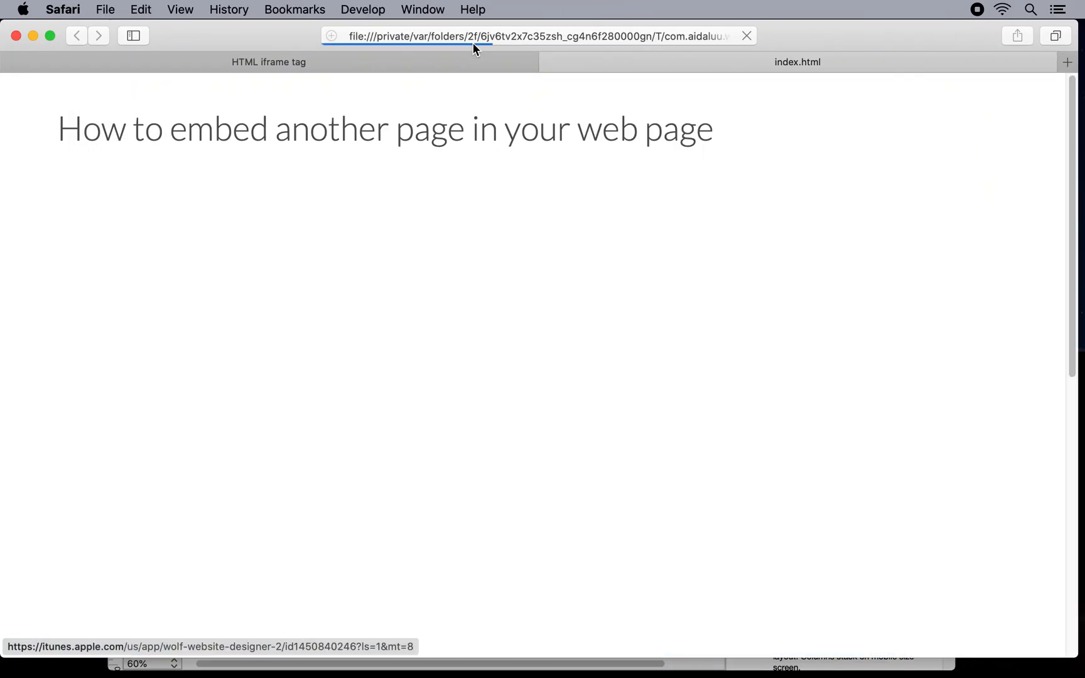
pyautogui.scroll(-10, 982, 317)
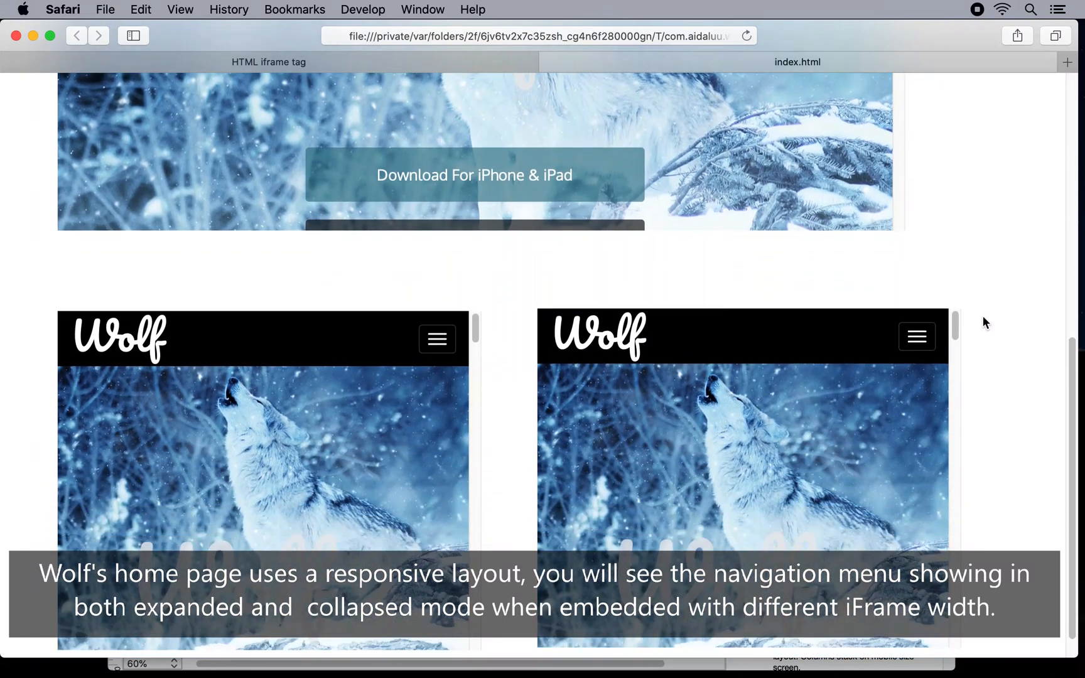
pyautogui.click(438, 307)
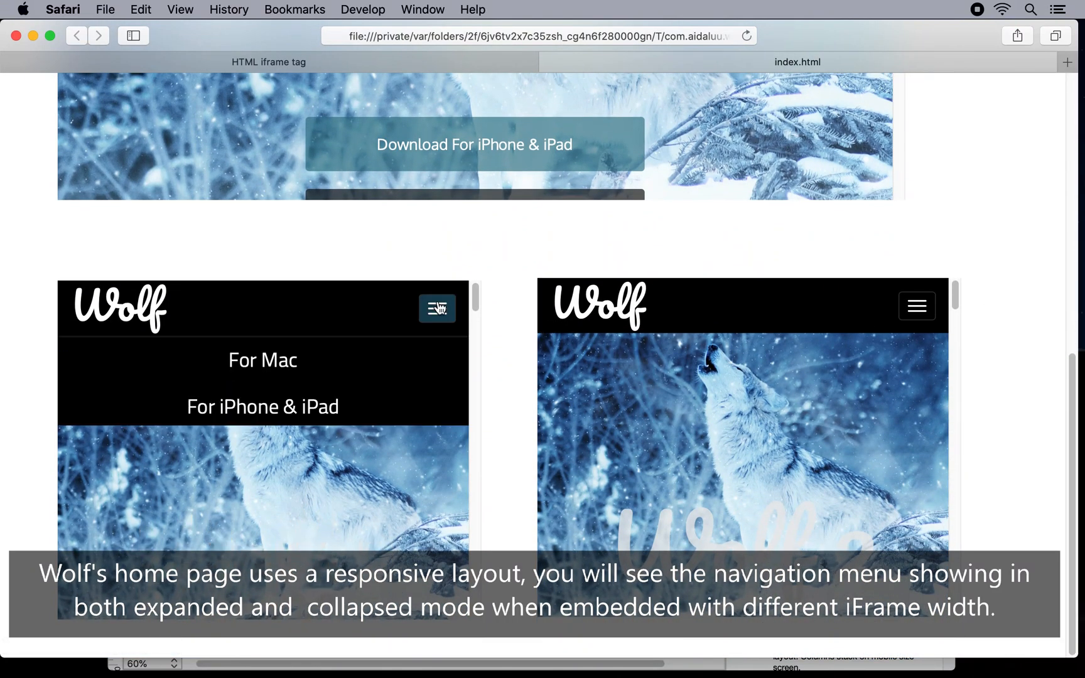
pyautogui.click(438, 308)
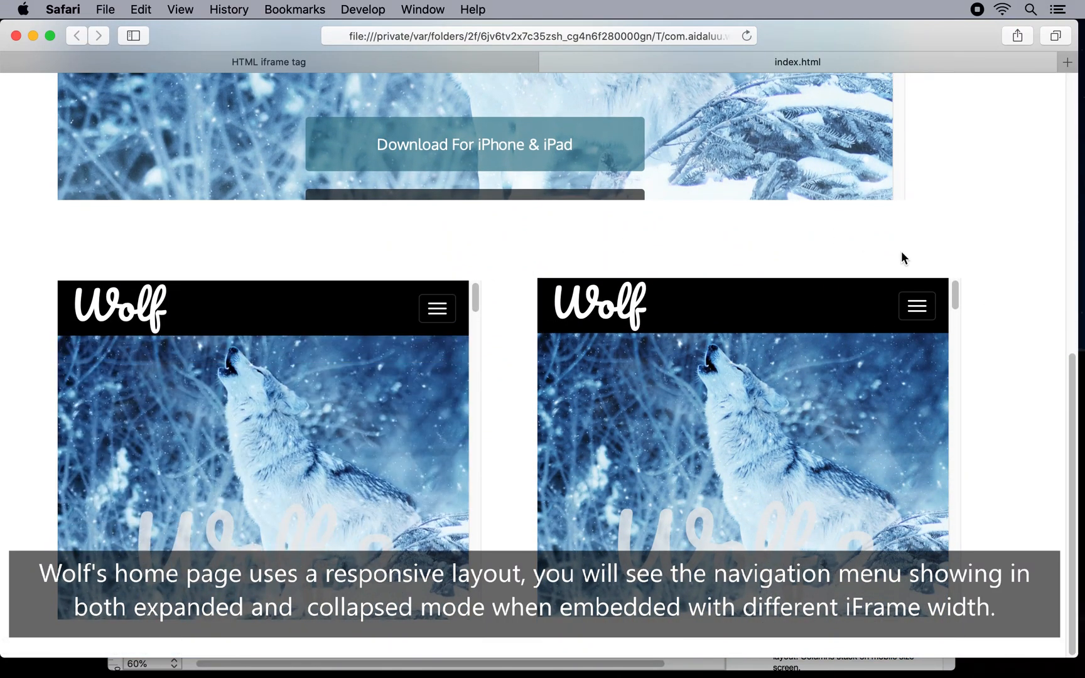
pyautogui.scroll(8, 994, 289)
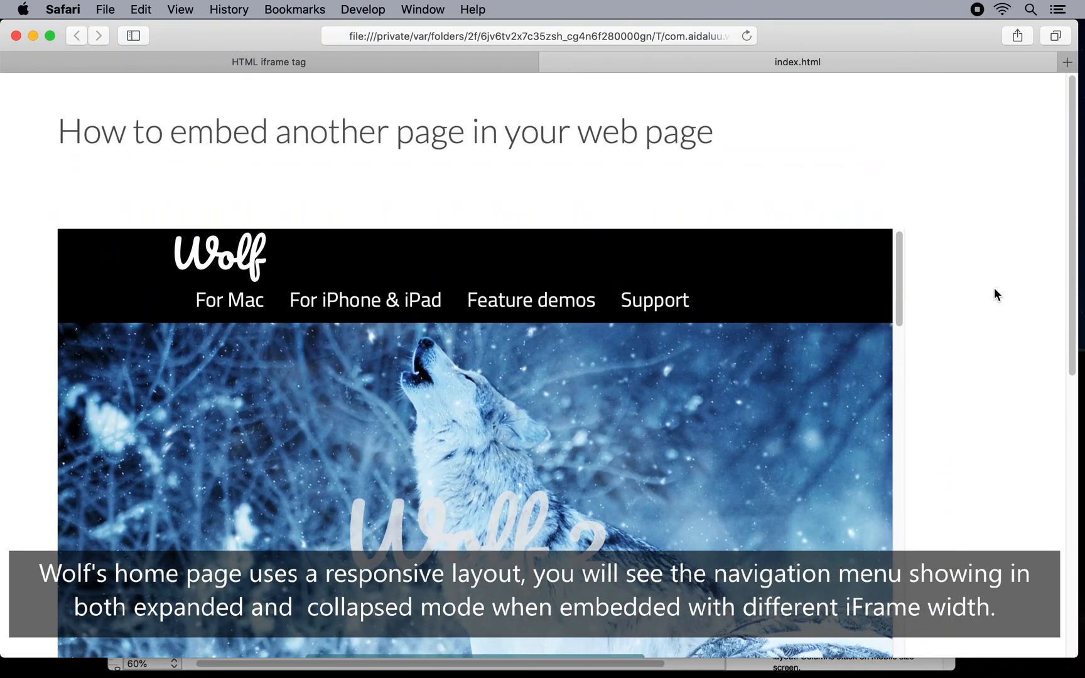
# Step: Return to Wolf 2, set the upper single-column iframe's width to 100% in the Code Editor and save the code
pyautogui.moveTo(587, 674)
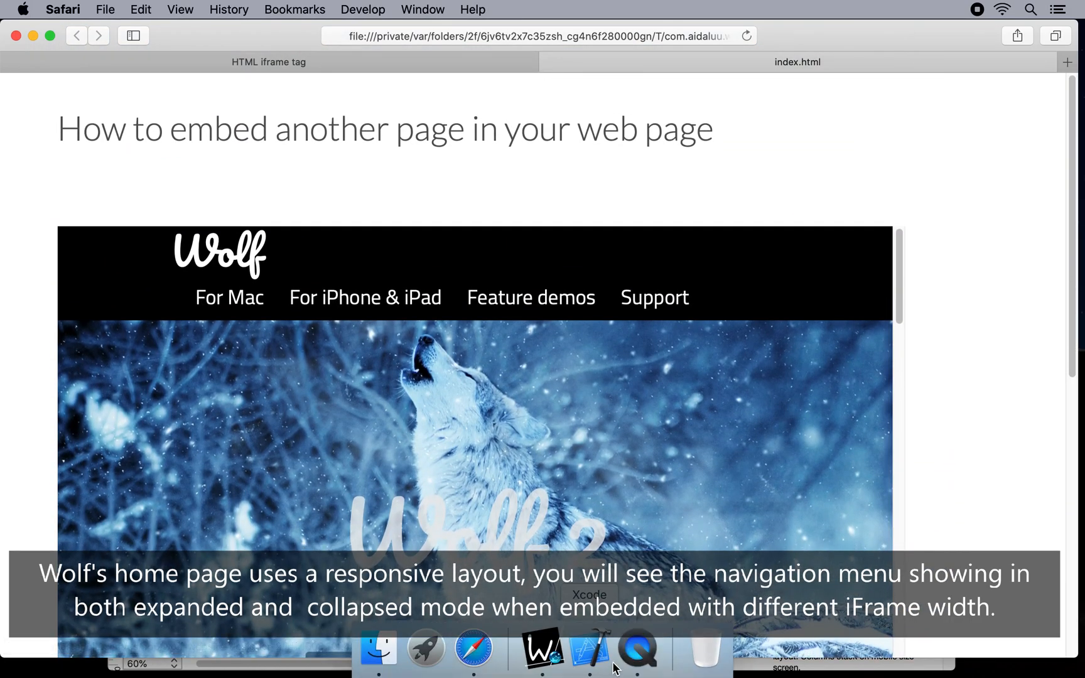
pyautogui.click(543, 650)
pyautogui.click(356, 297)
pyautogui.rightClick(356, 297)
pyautogui.click(374, 302)
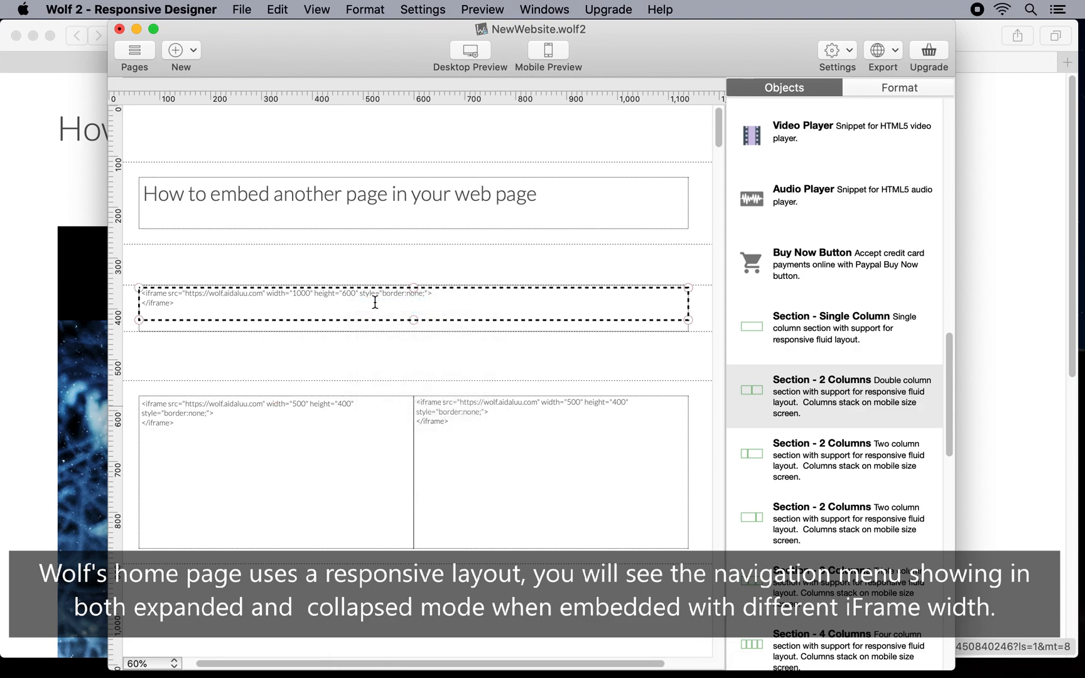
pyautogui.click(321, 99)
pyautogui.press('BackSpace')
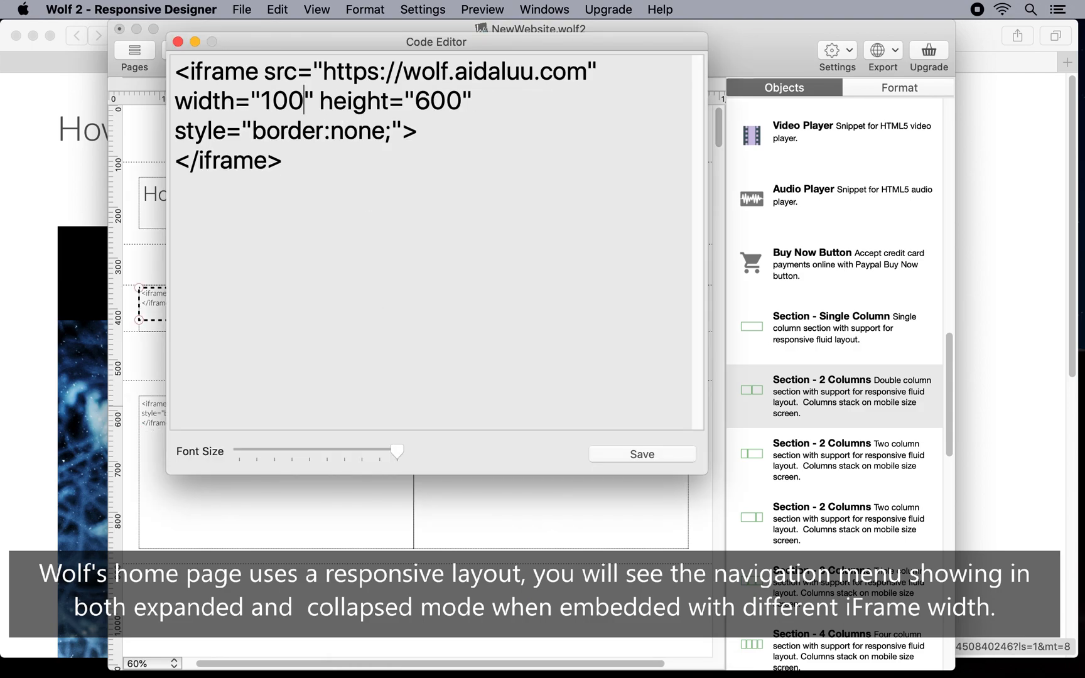
pyautogui.write('%')
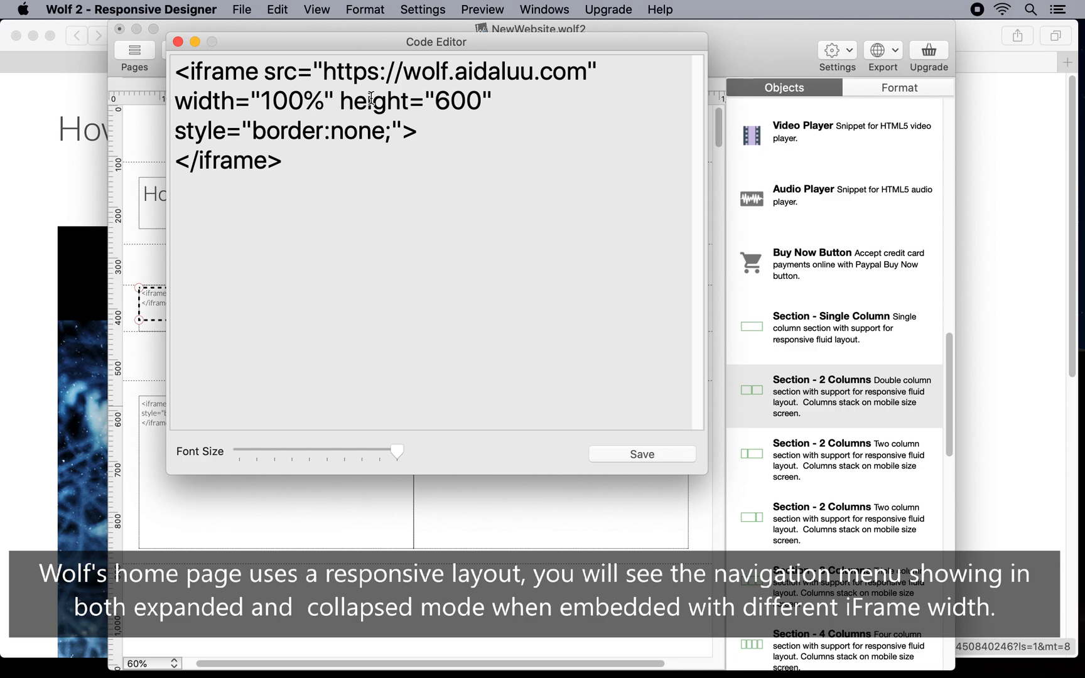
pyautogui.click(650, 451)
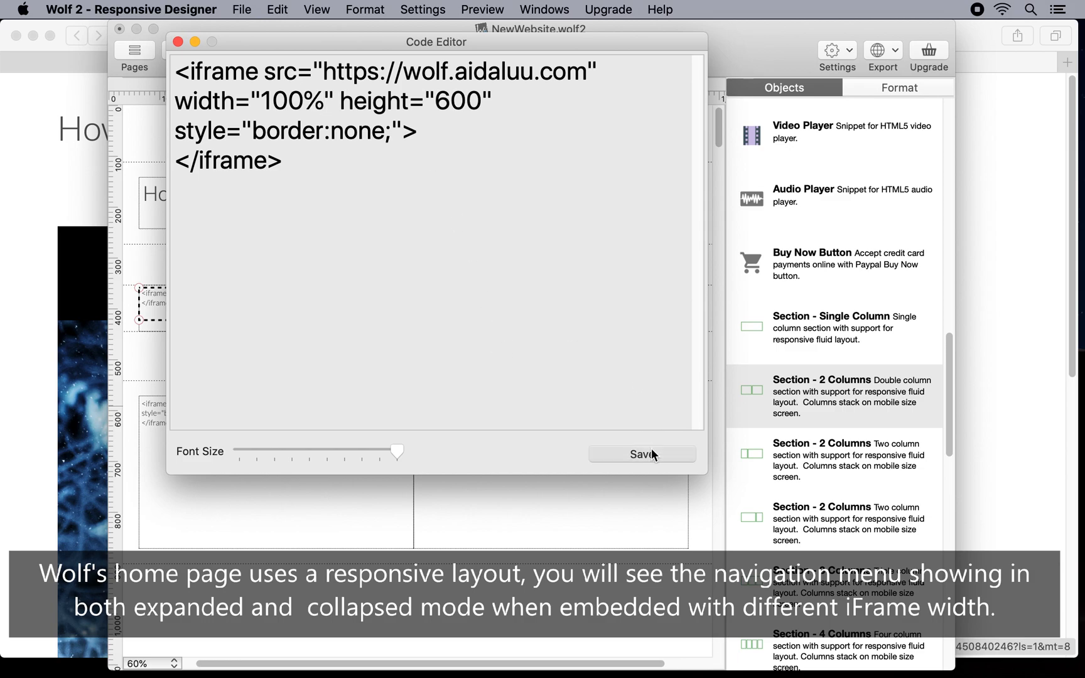
# Step: Set the bottom padding of the section holding the page heading to None
pyautogui.click(590, 204)
pyautogui.moveTo(412, 228); pyautogui.dragTo(412, 216)
pyautogui.click(474, 175)
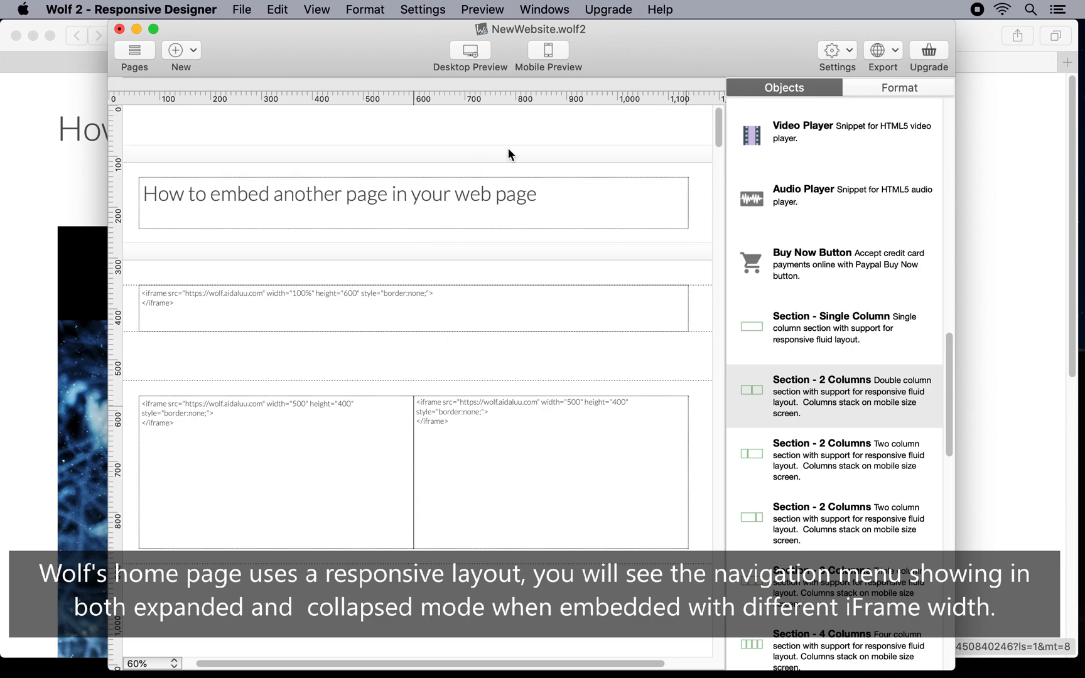
pyautogui.click(888, 86)
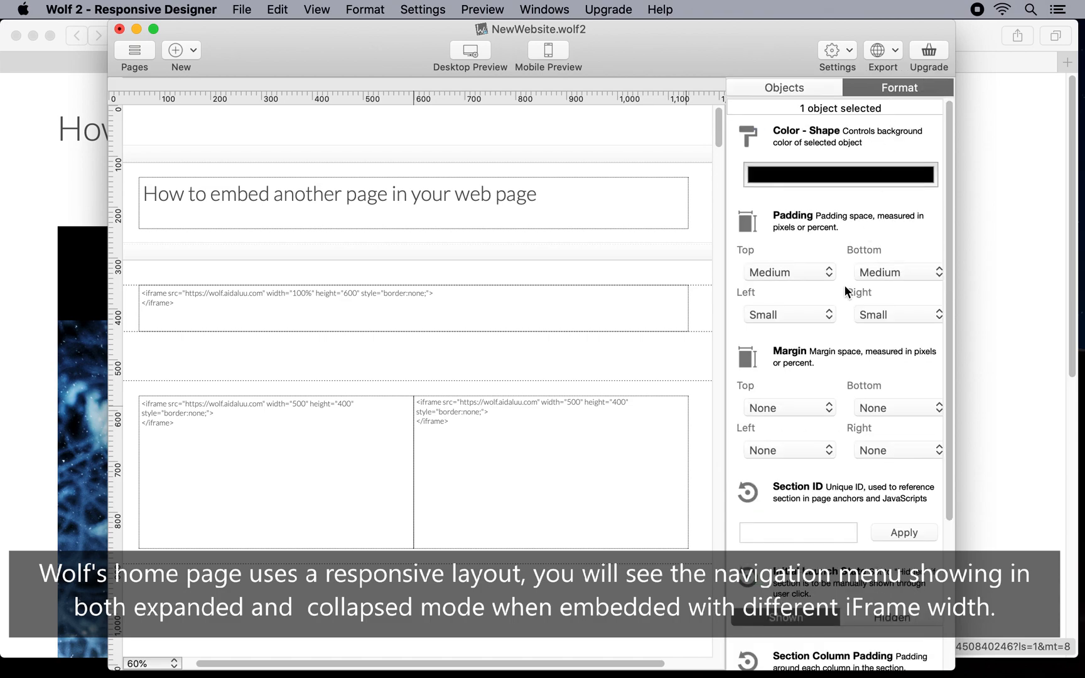
pyautogui.click(870, 272)
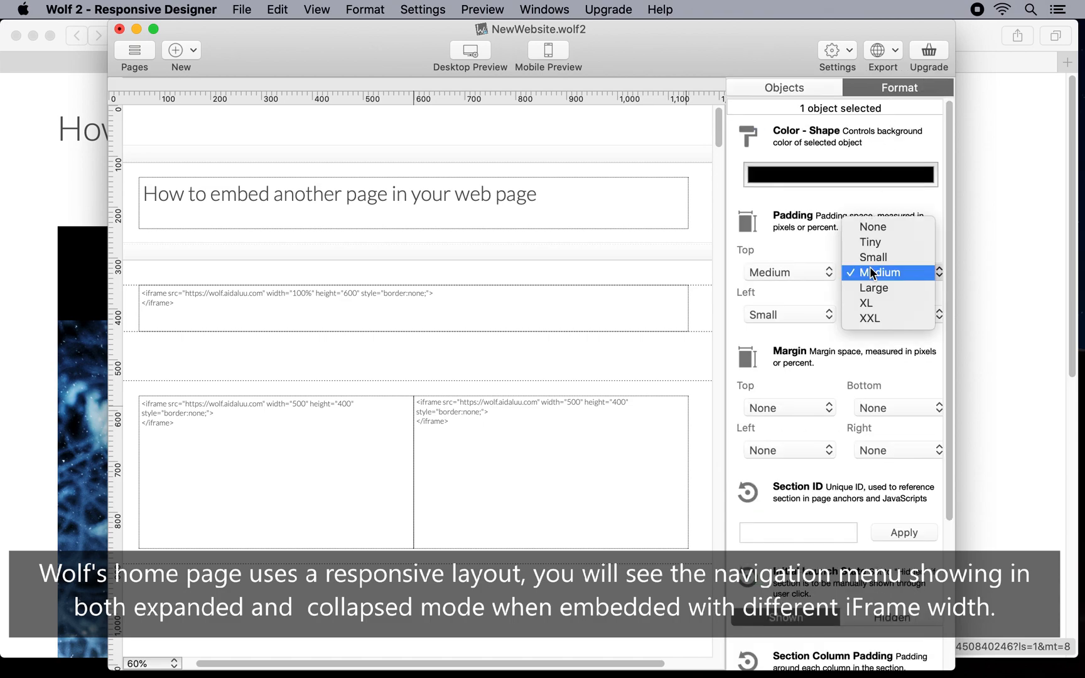
pyautogui.click(887, 223)
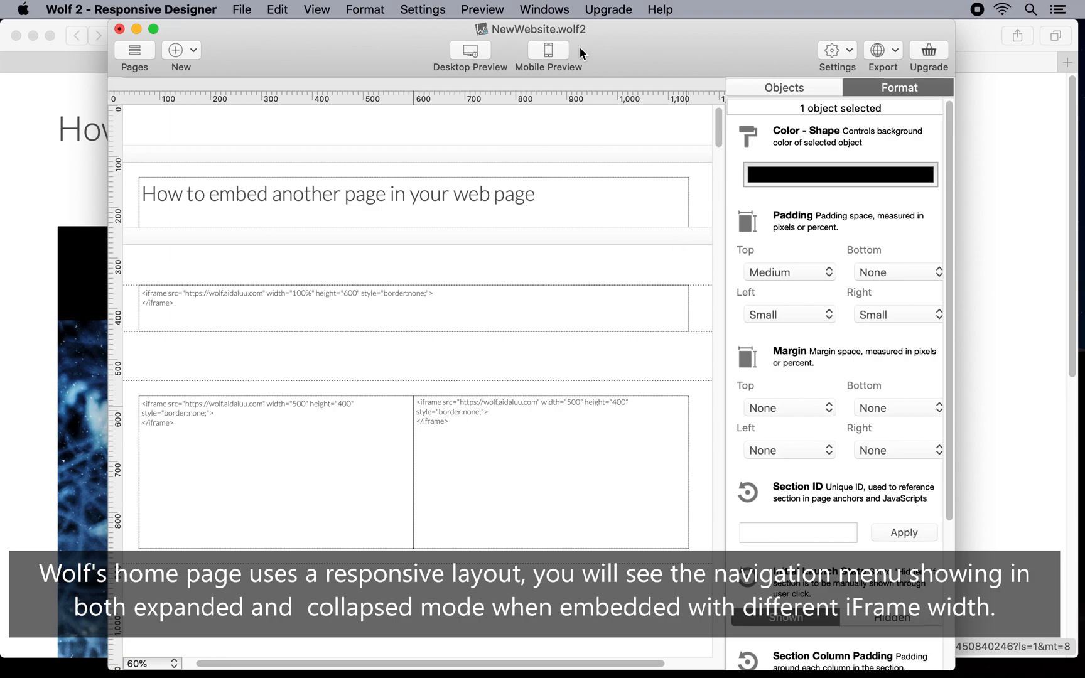
# Step: Preview the page on desktop and examine the layout of the embedded pages and the scrolling inside the full-width iframe
pyautogui.click(486, 51)
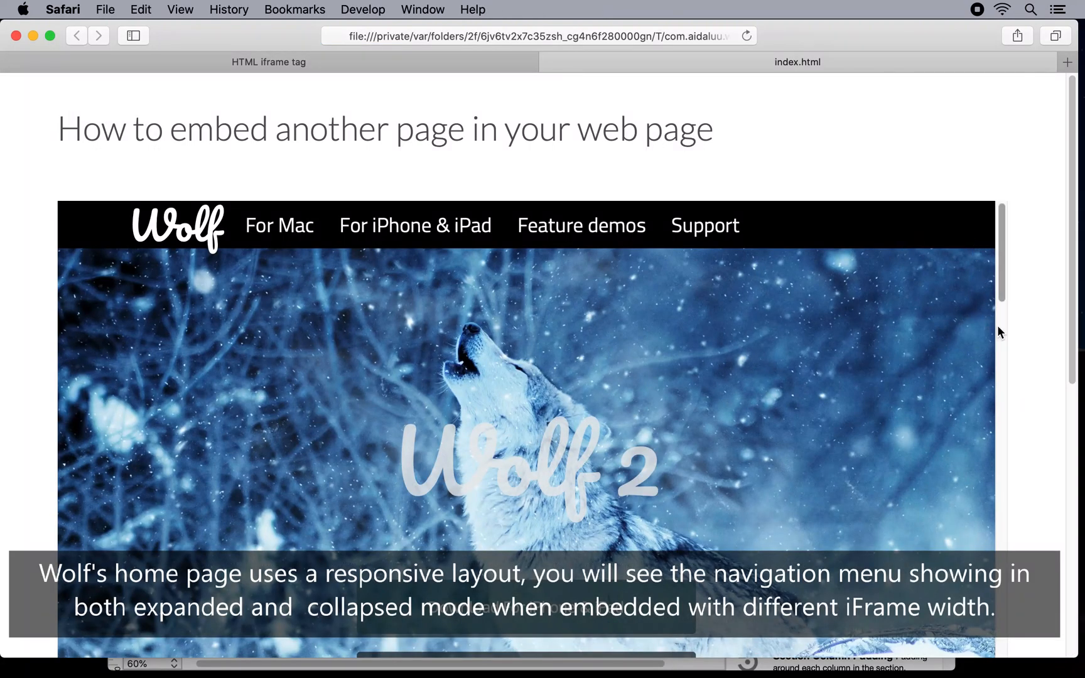
pyautogui.scroll(-10, 1028, 365)
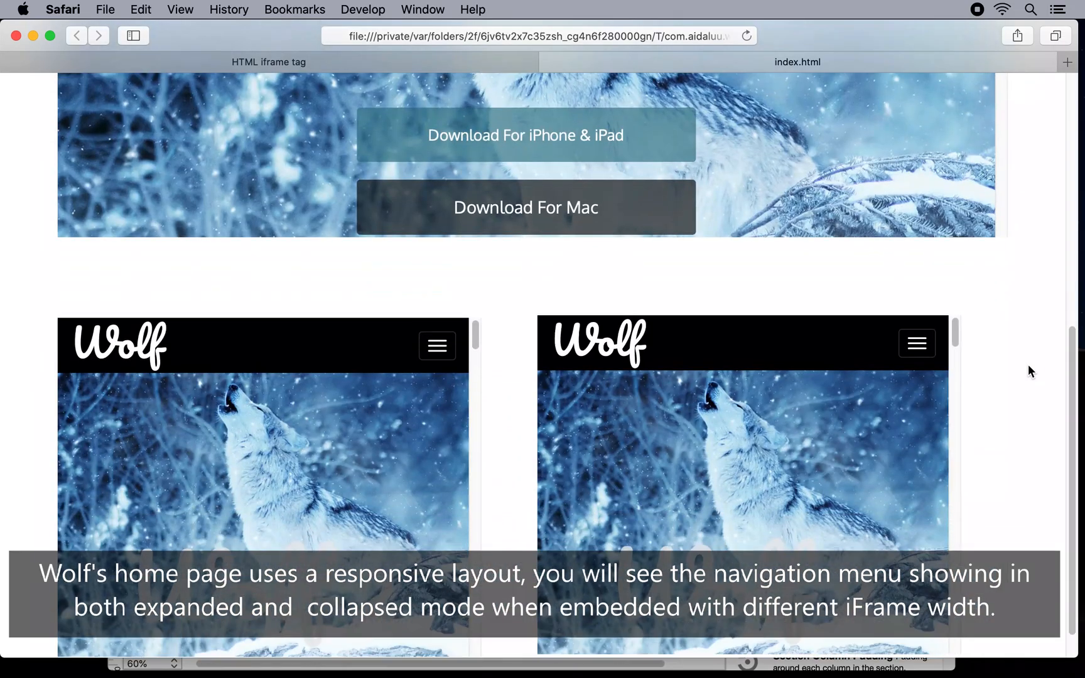
pyautogui.scroll(10, 1028, 364)
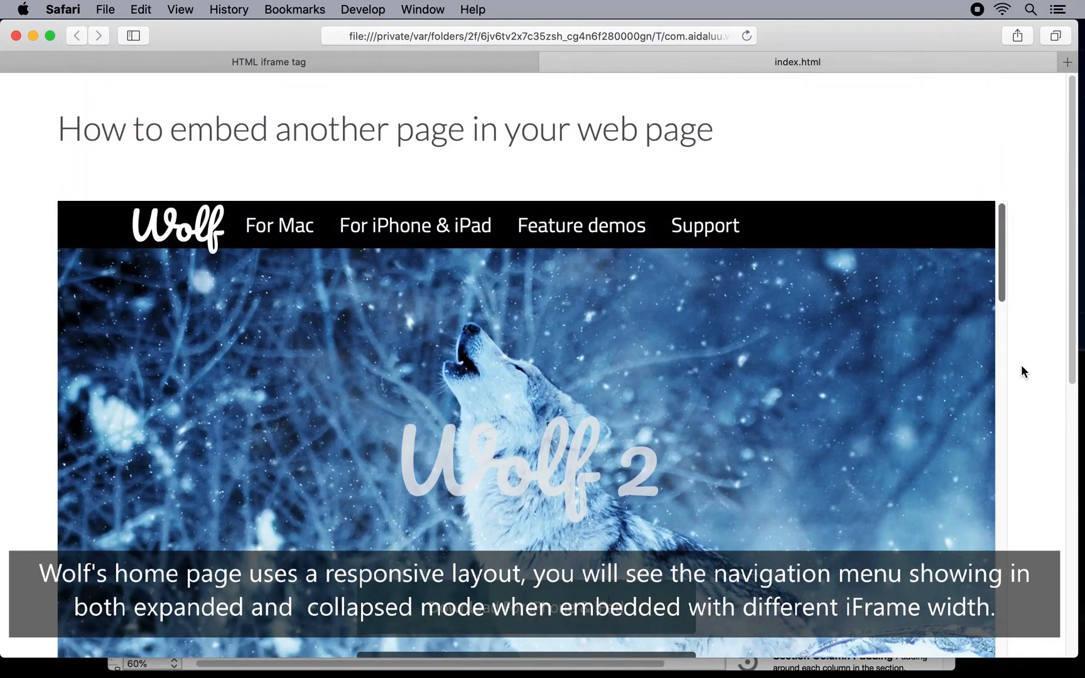
pyautogui.scroll(-15, 964, 435)
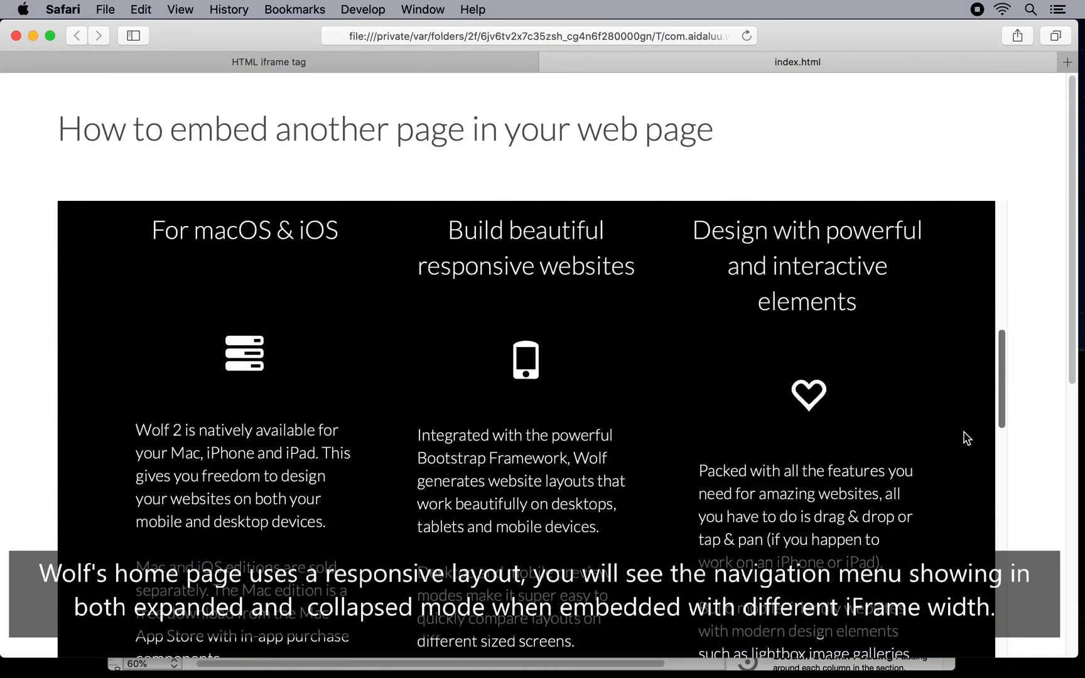
pyautogui.scroll(15, 965, 436)
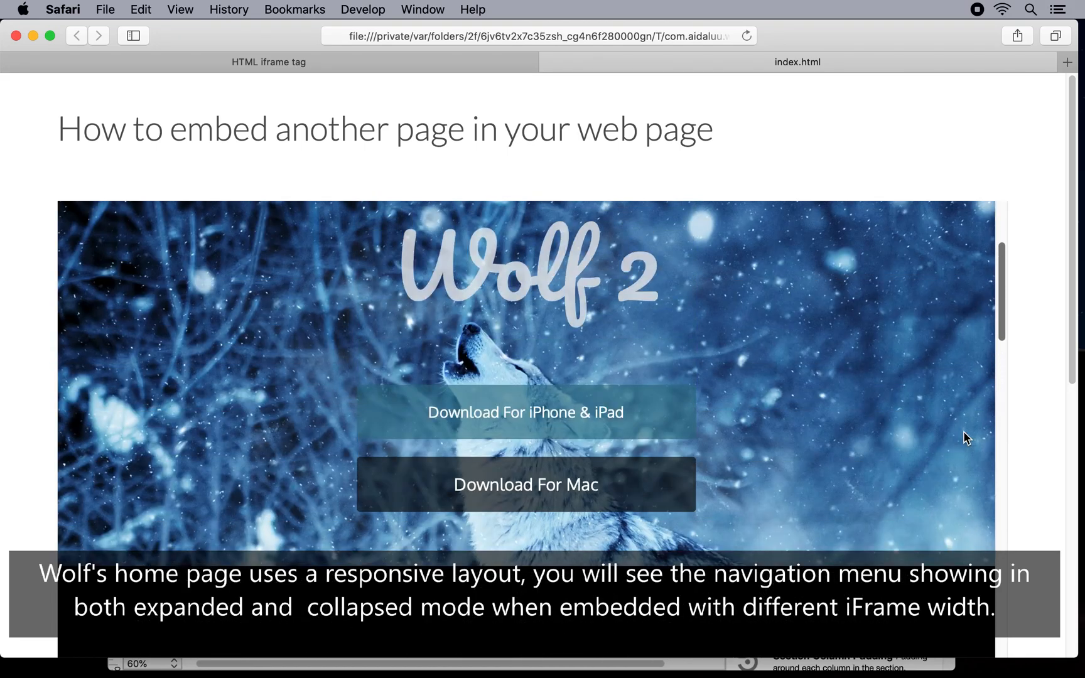
# Step: Return to Wolf 2 and set the left and right padding of the 100% wide iframe's section to None
pyautogui.moveTo(651, 667)
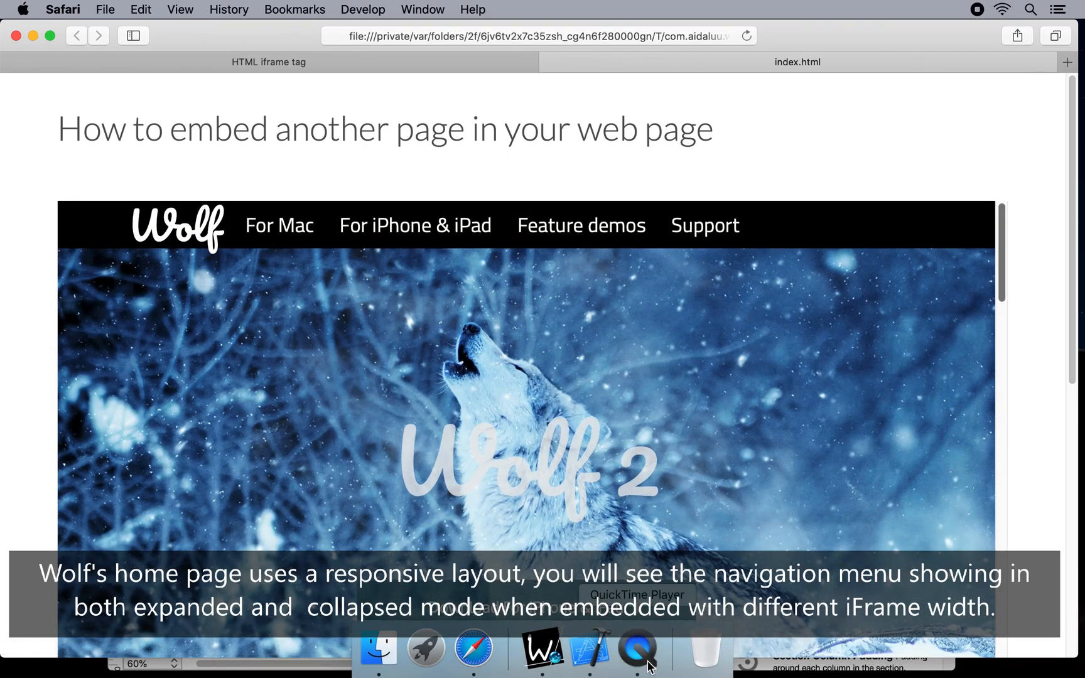
pyautogui.click(541, 650)
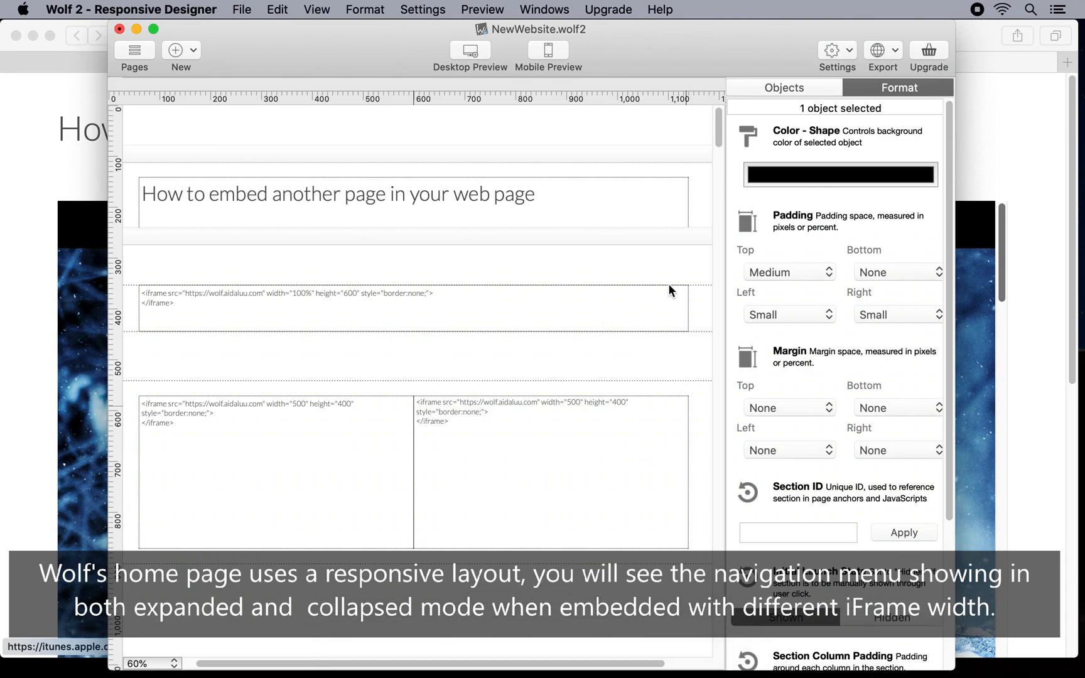
pyautogui.click(699, 296)
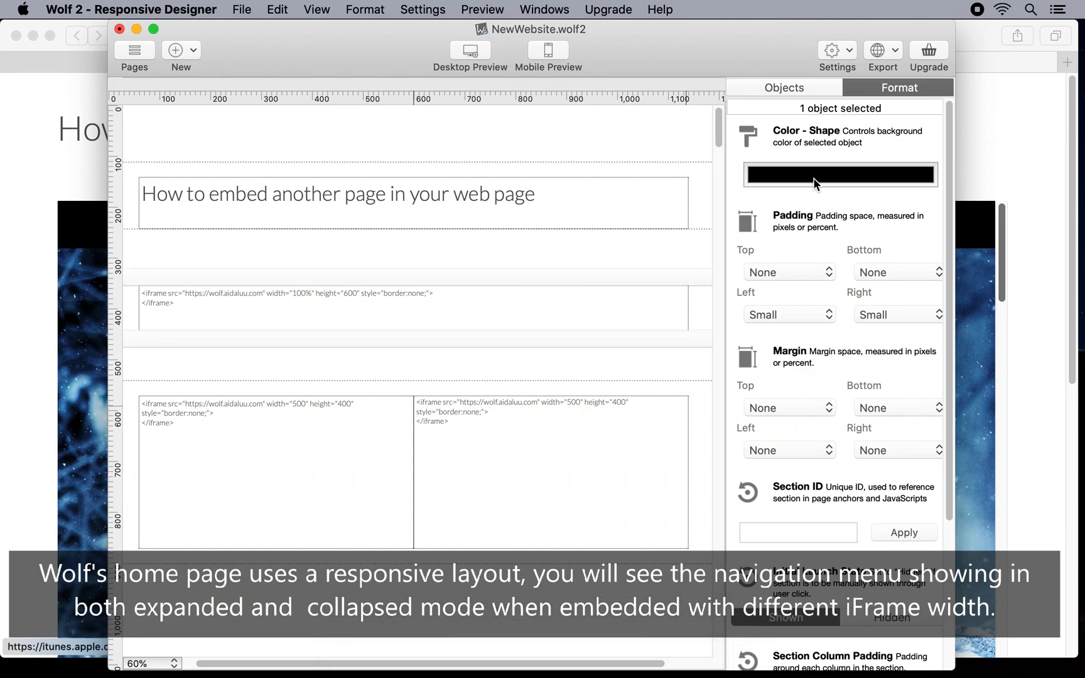
pyautogui.click(775, 314)
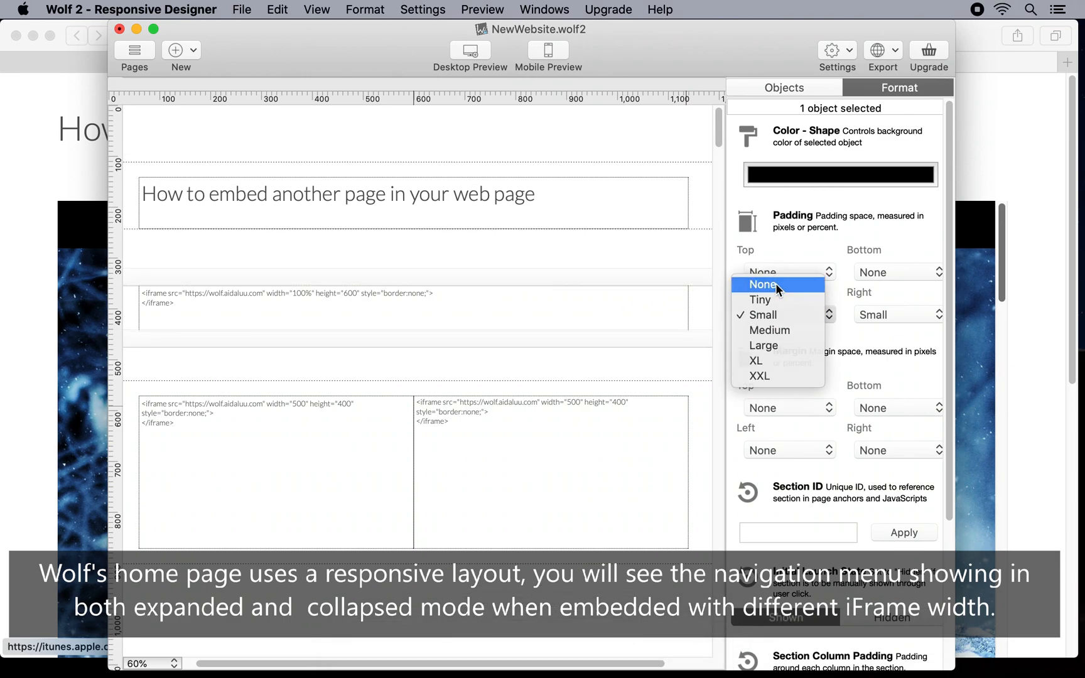
pyautogui.click(775, 283)
pyautogui.click(864, 315)
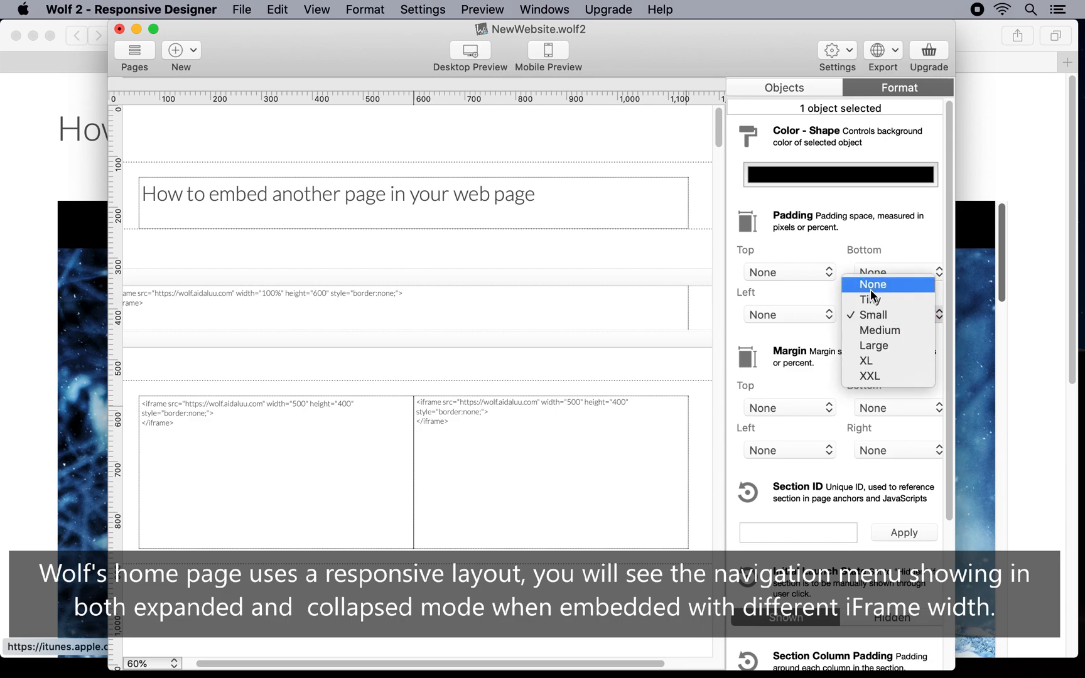
pyautogui.click(870, 289)
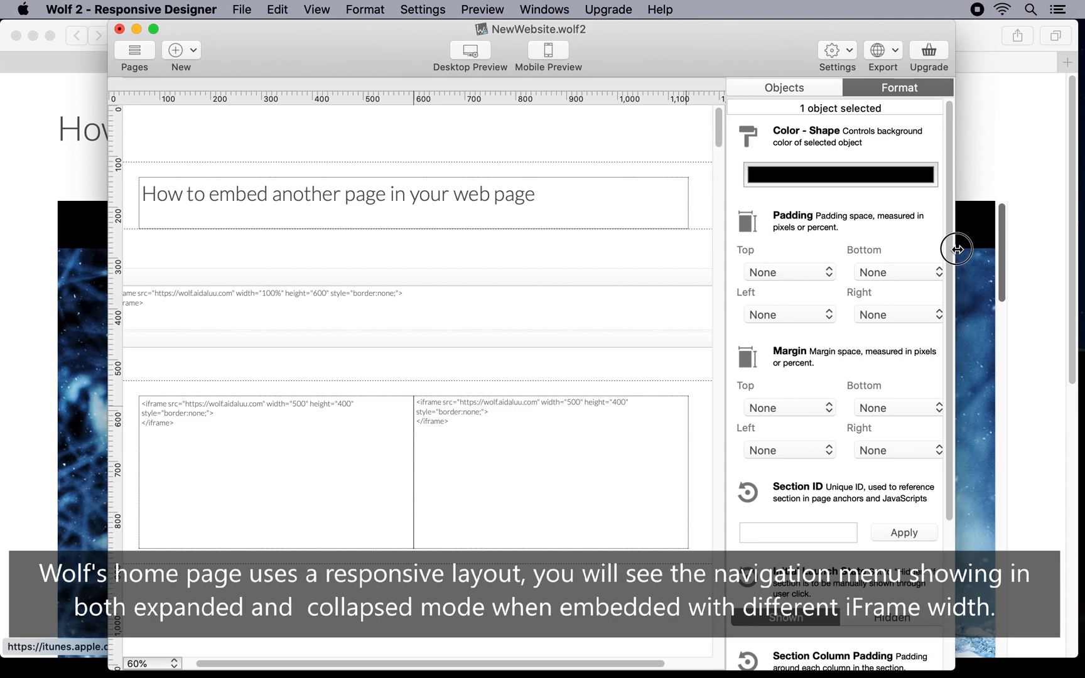
# Step: Shorten the section holding the page heading and move the 100% wide iframe's section up, closer to it
pyautogui.moveTo(956, 249); pyautogui.dragTo(1025, 241)
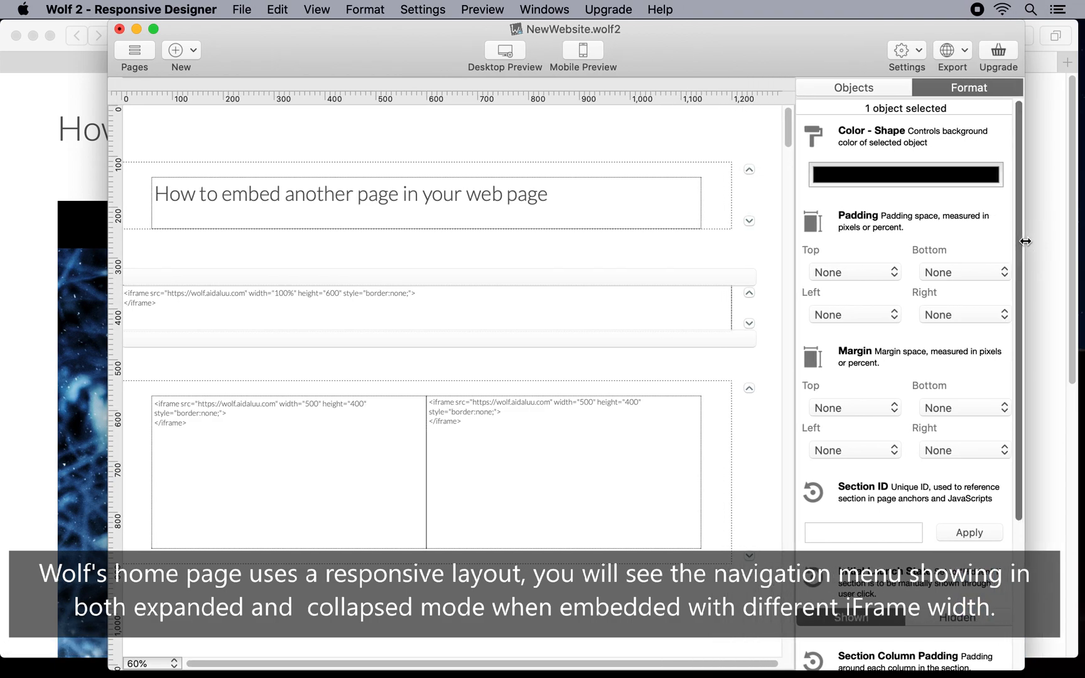
pyautogui.click(669, 190)
pyautogui.click(674, 224)
pyautogui.click(714, 218)
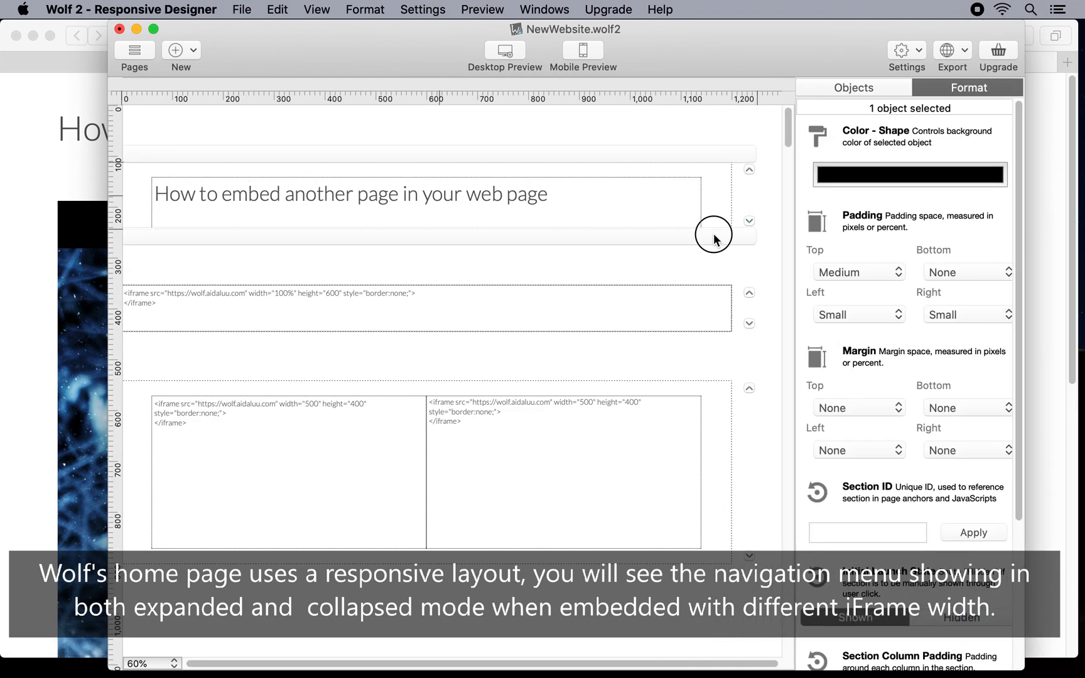
pyautogui.click(739, 298)
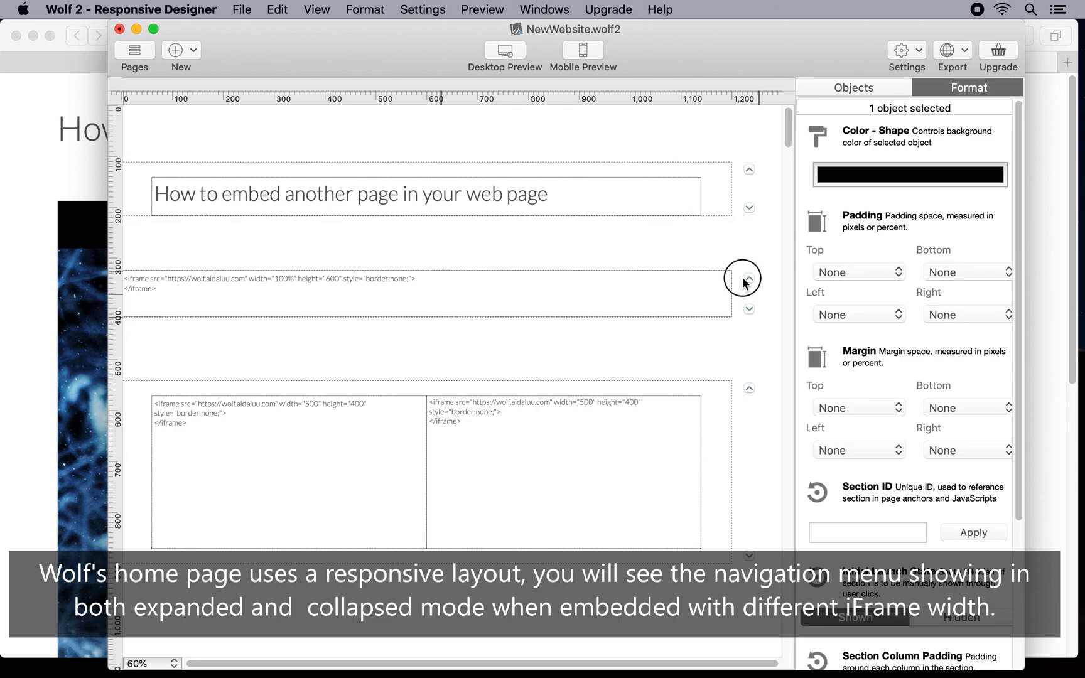
pyautogui.click(743, 329)
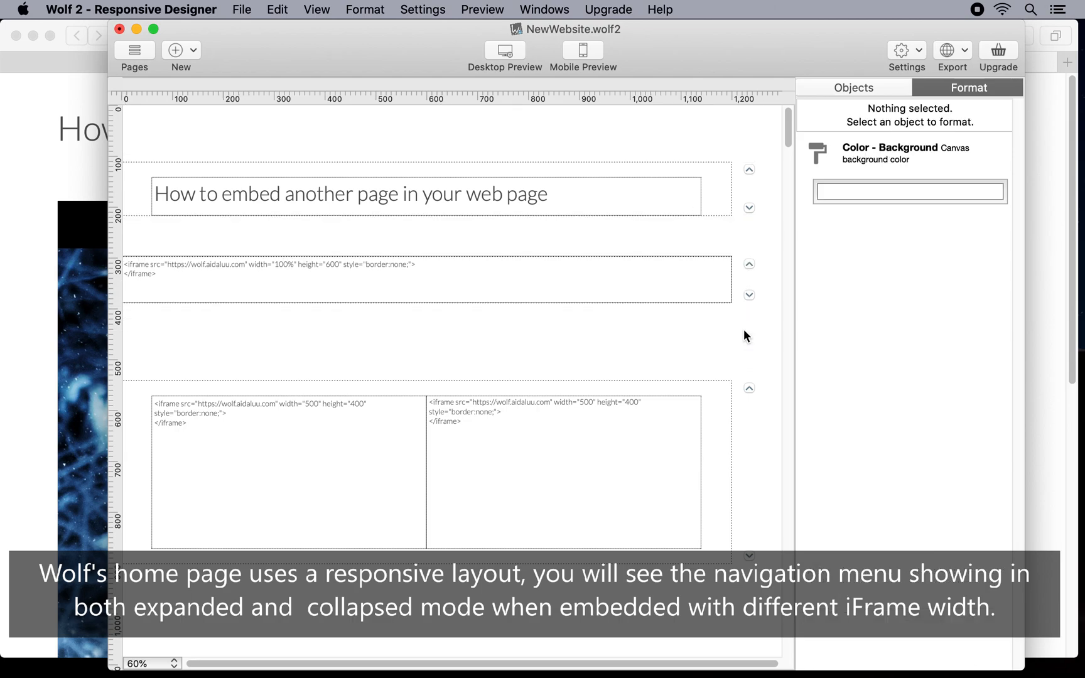
# Step: Examine the layout, navigation menus and scrolling of the full-width and two-column iframes in the desktop preview, and return to Wolf 2
pyautogui.click(519, 49)
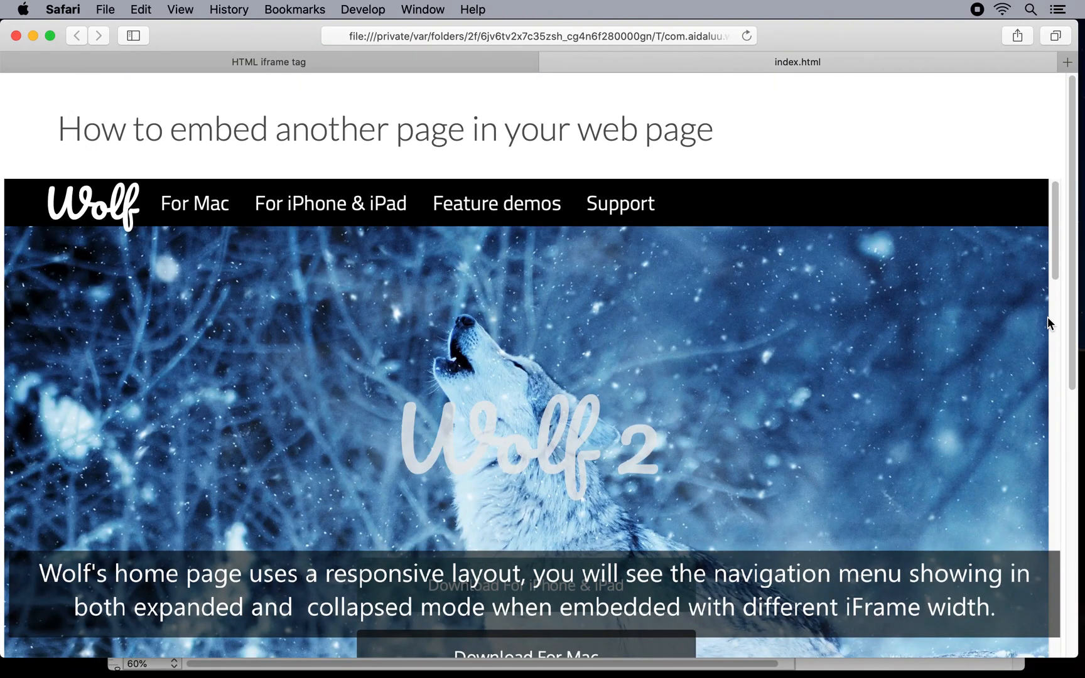
pyautogui.scroll(-10, 1047, 318)
pyautogui.scroll(-9, 1047, 318)
pyautogui.scroll(8, 1047, 318)
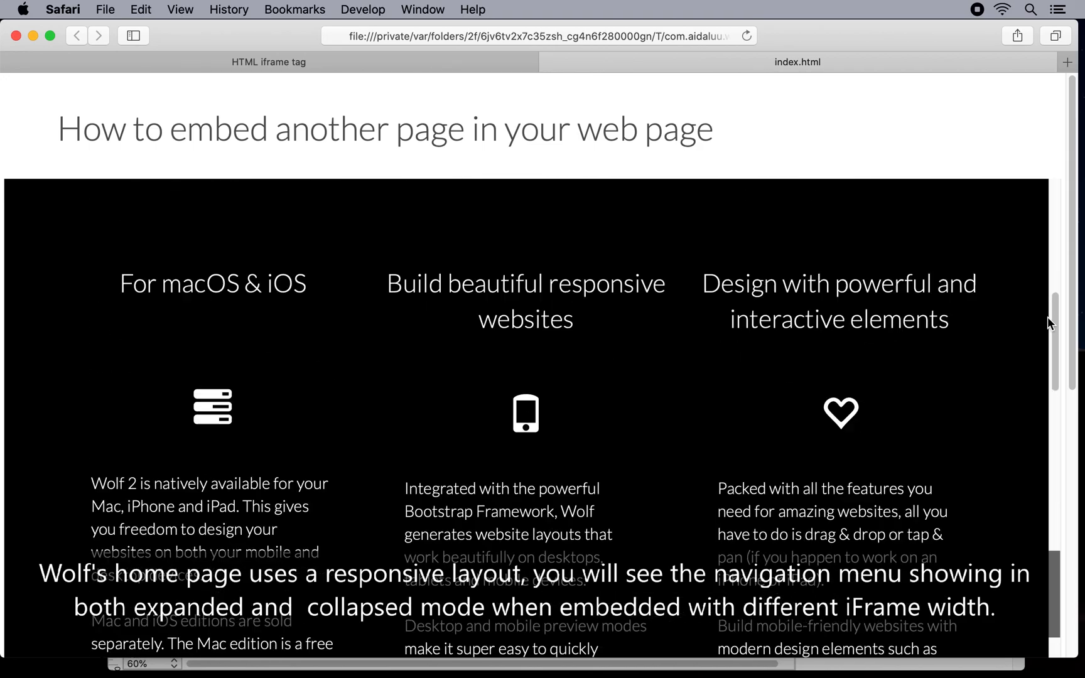
pyautogui.scroll(8, 1047, 320)
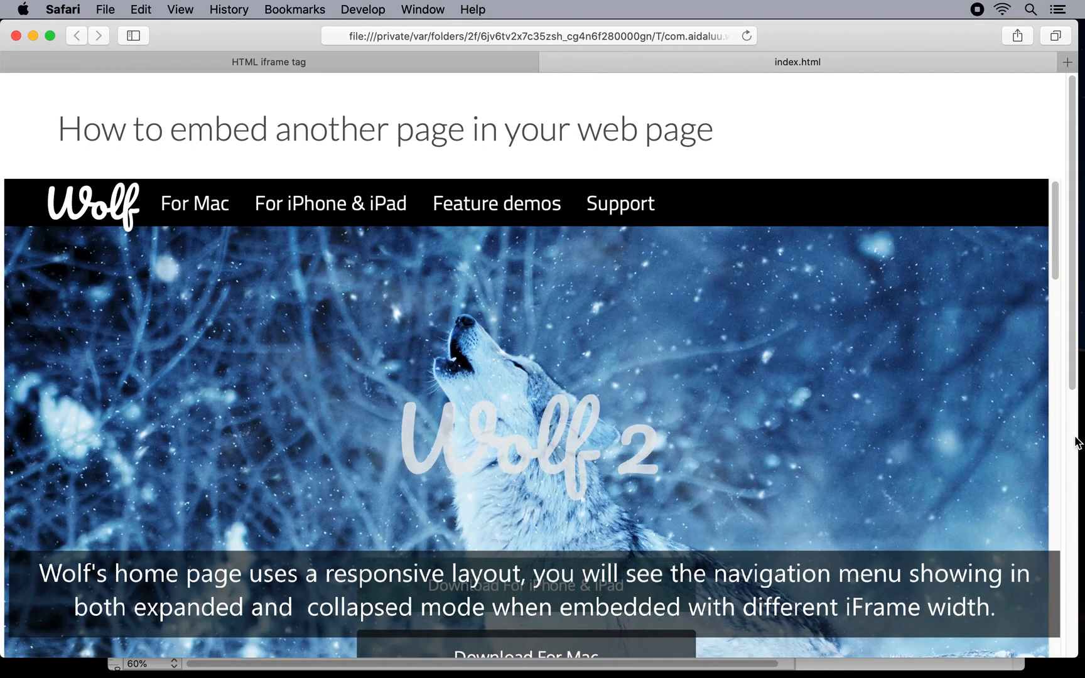
pyautogui.scroll(-10, 1076, 442)
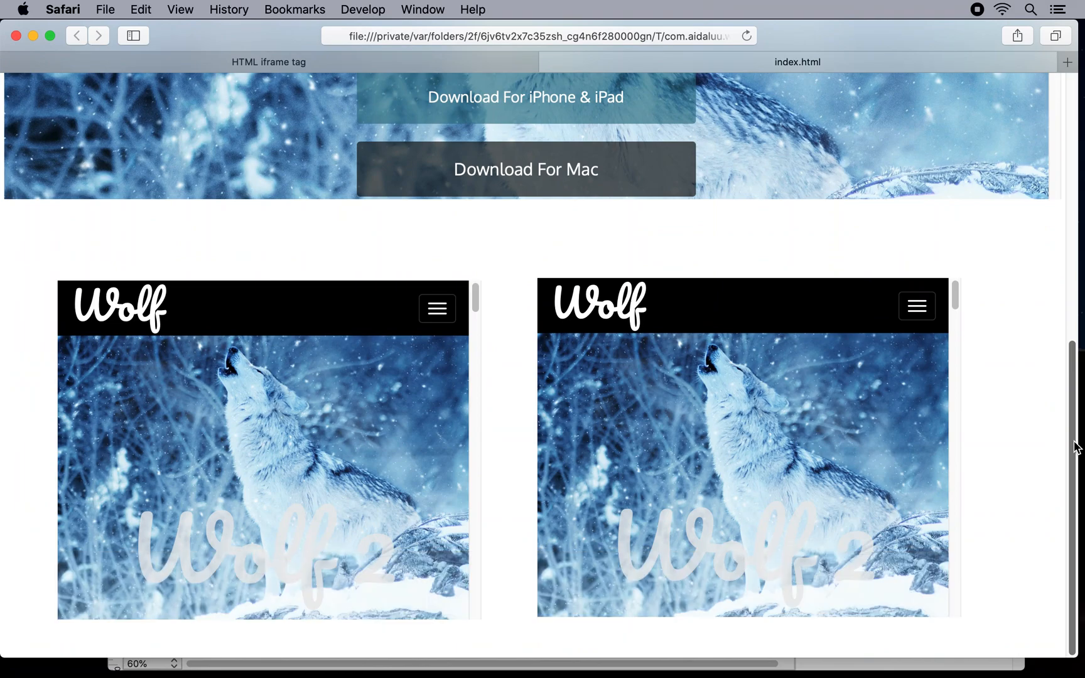
pyautogui.scroll(-5, 953, 350)
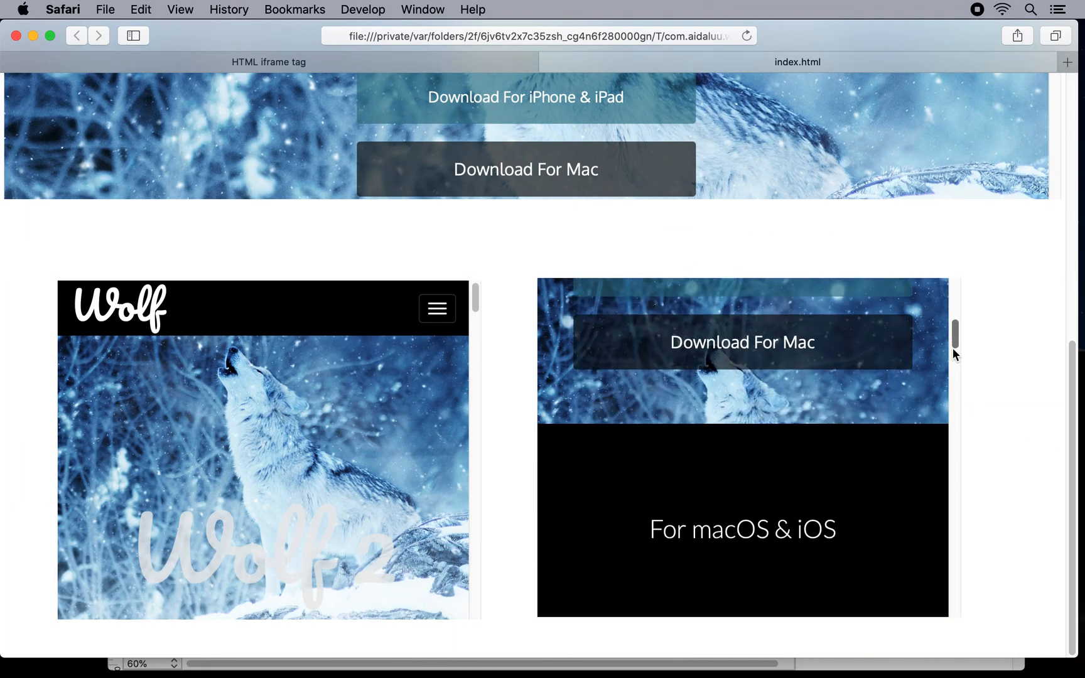
pyautogui.scroll(10, 953, 350)
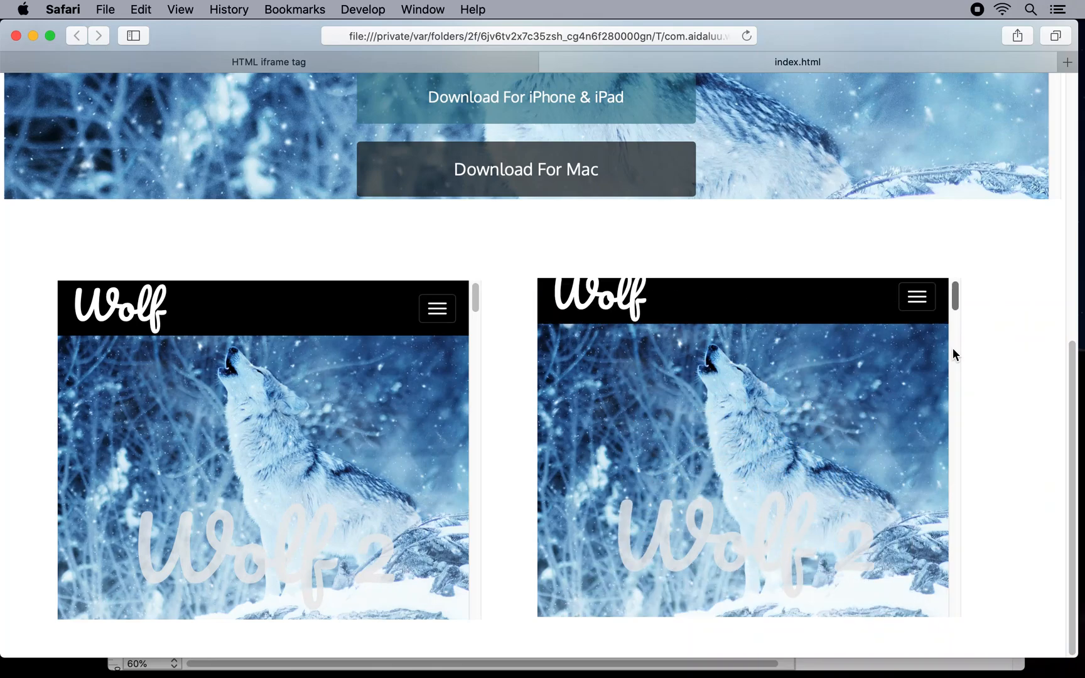
pyautogui.scroll(8, 1048, 300)
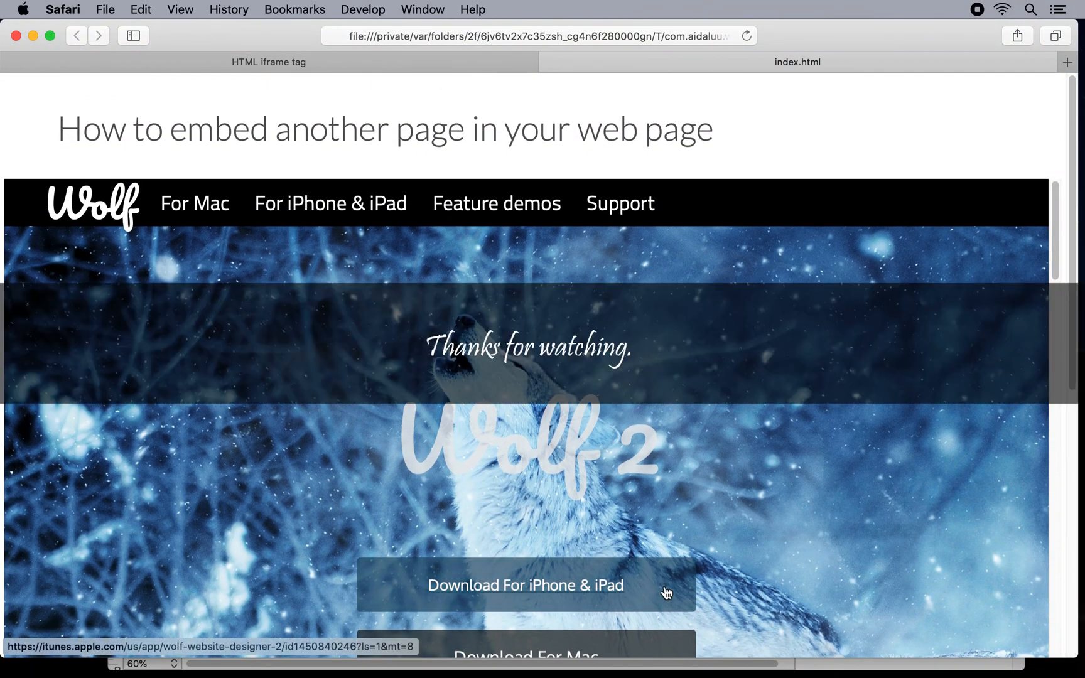
pyautogui.moveTo(615, 665)
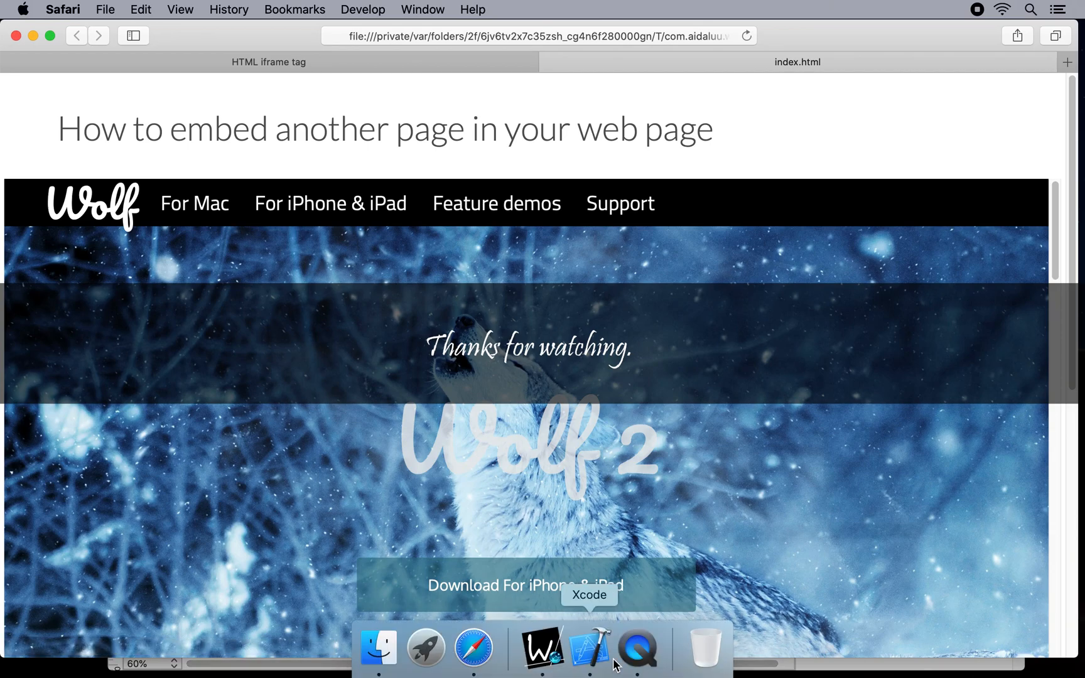
pyautogui.click(542, 647)
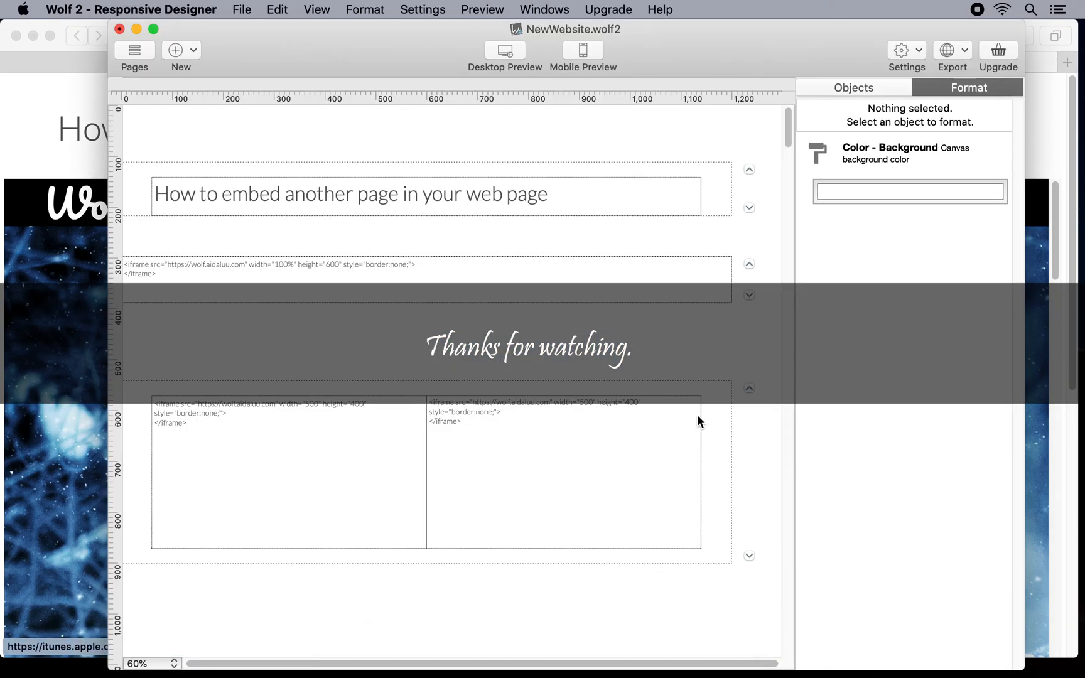